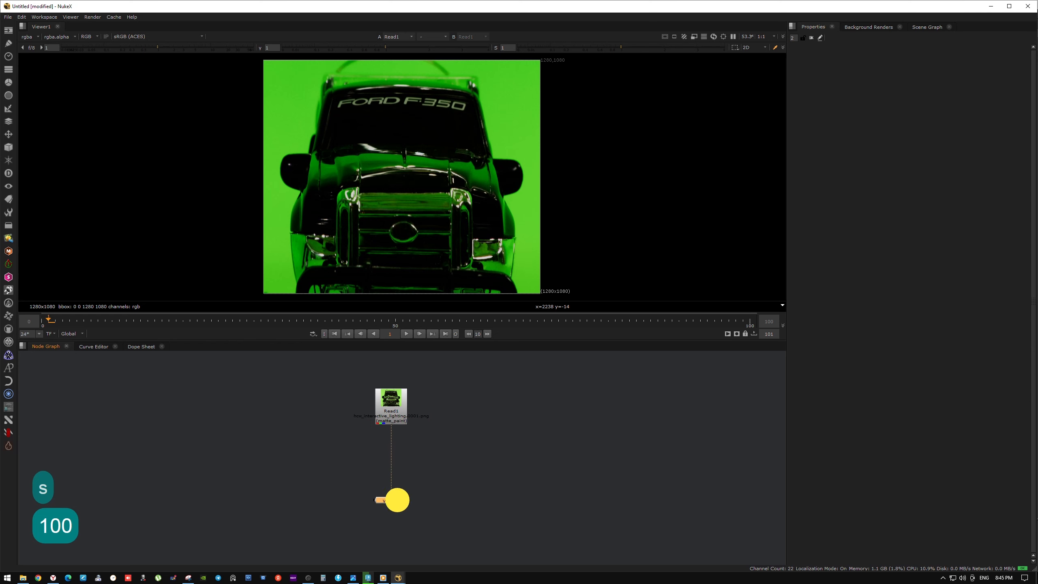
- Add a Keyer node fed by the Read1 footage and place it off to the side of the Read node
double_click(384, 405)
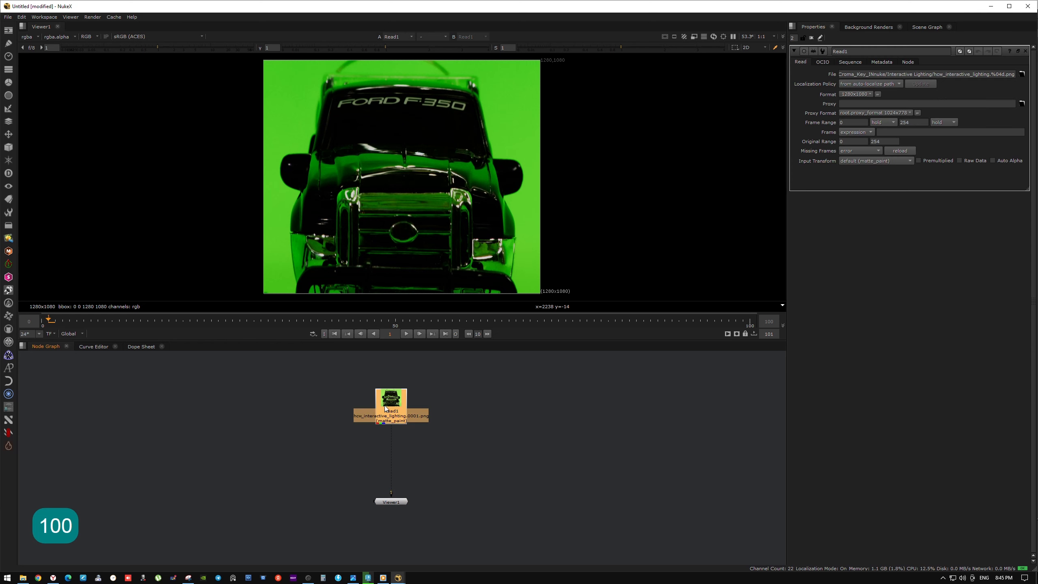
click(8, 109)
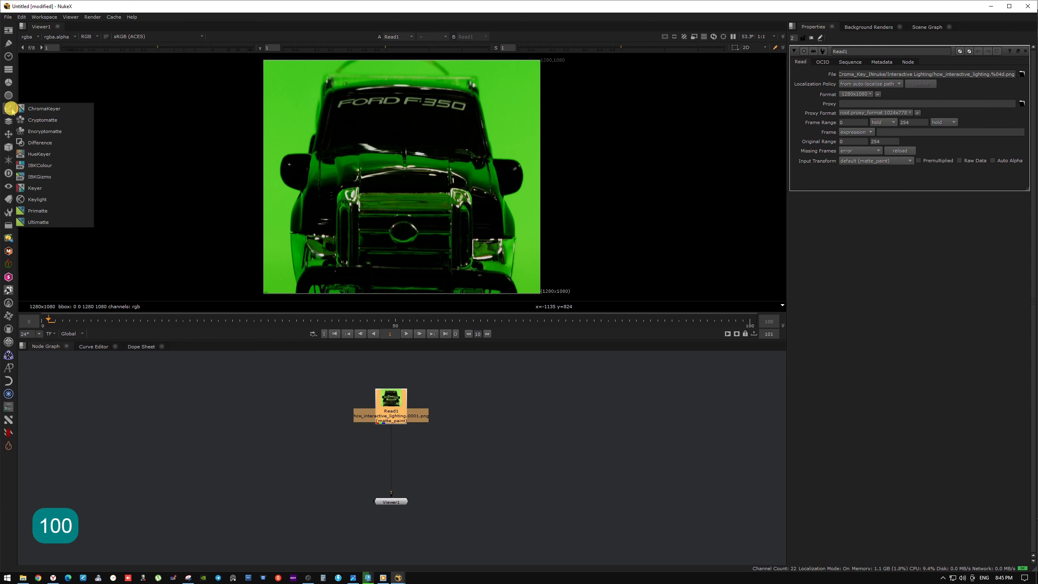
click(65, 189)
drag(391, 433, 482, 432)
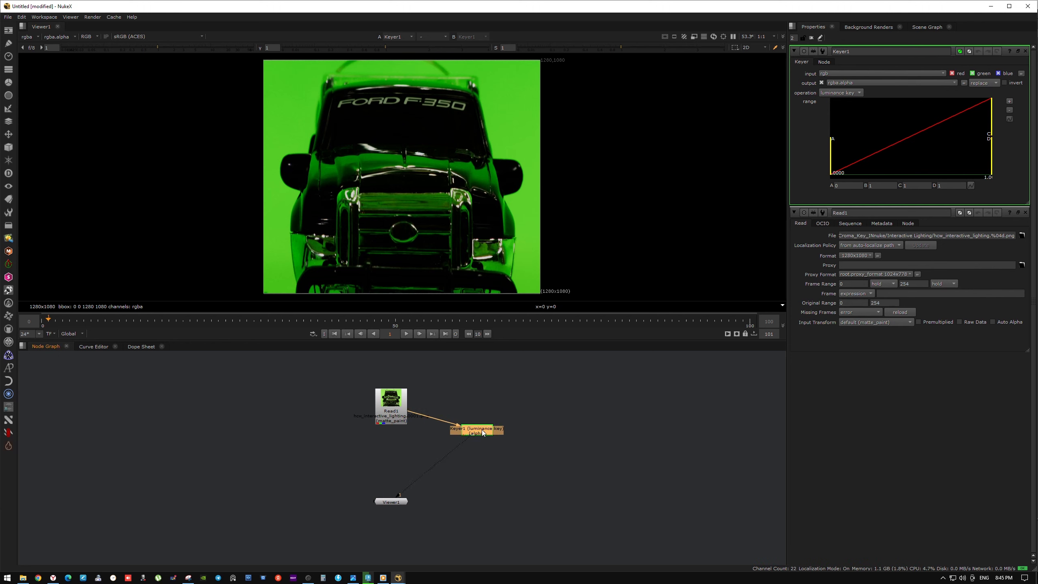
- Set the Keyer operation to greenscreen and, viewing the alpha, tighten its range to about A 0.61 and B 0.79
click(829, 93)
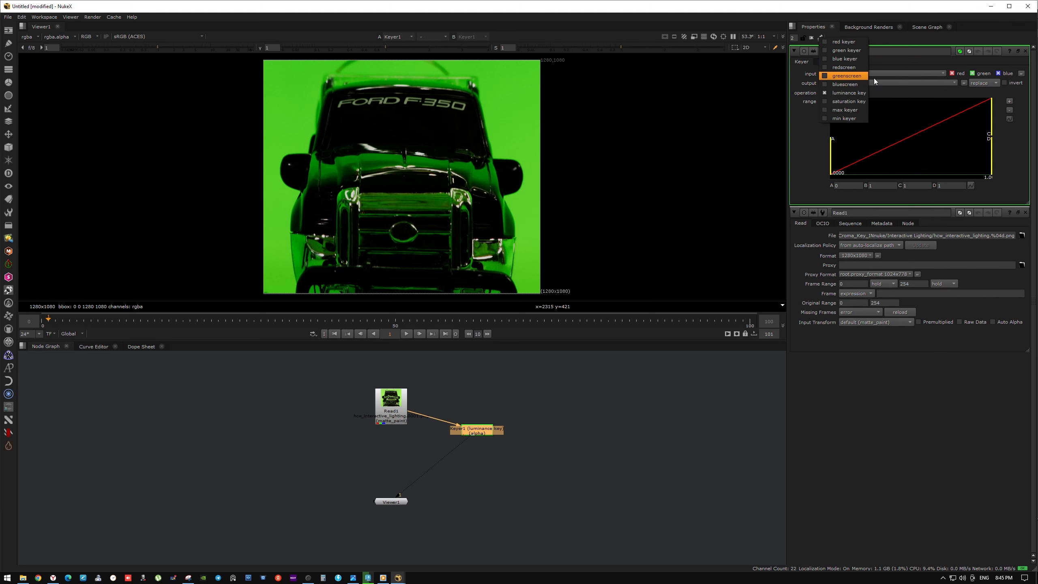
click(848, 77)
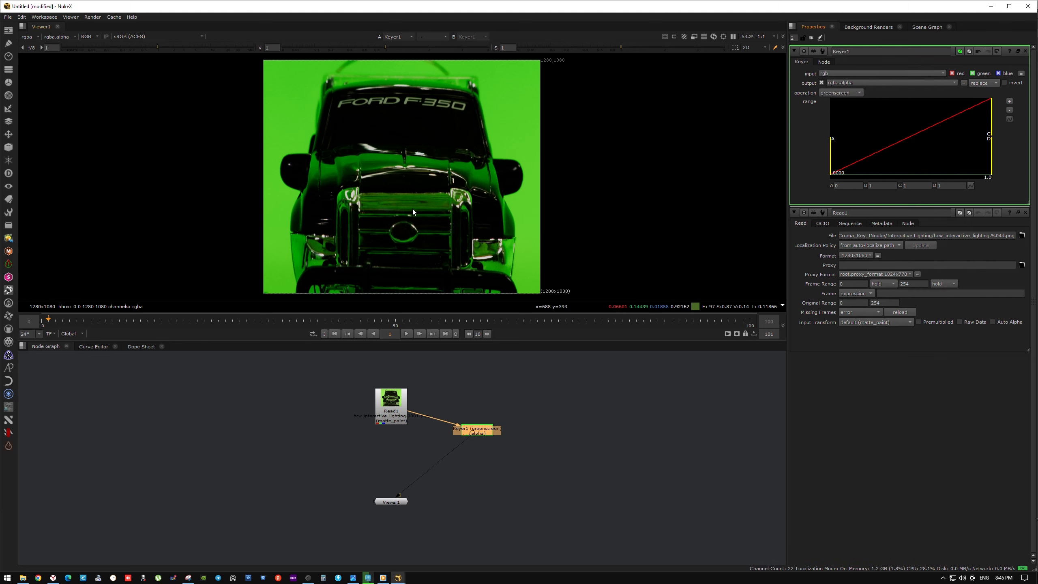
key(a)
drag(831, 155, 933, 157)
drag(991, 123, 956, 148)
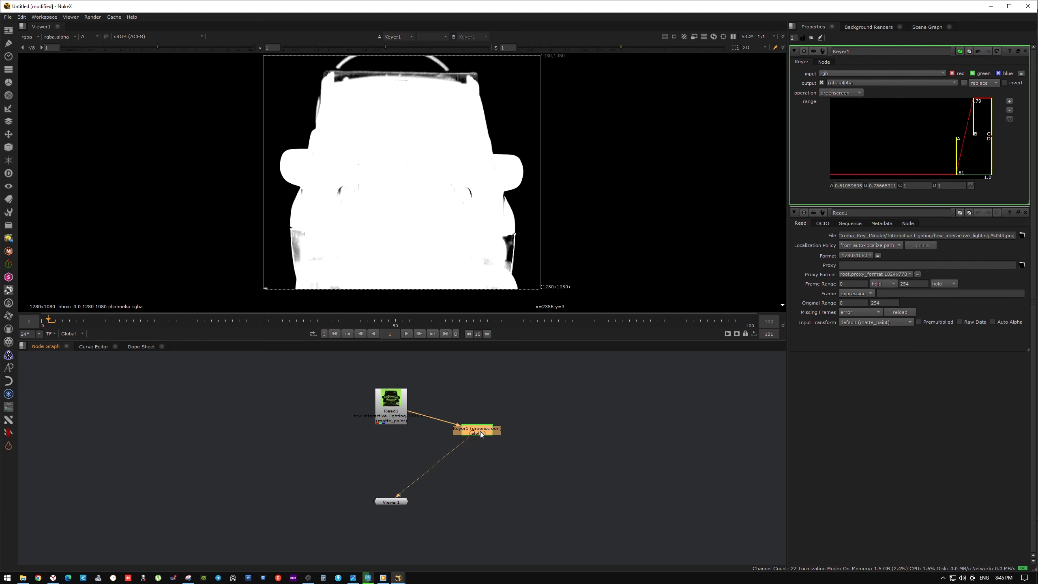
- Add a Roto node below the Keyer and start a Bezier up the left edge of the truck cab to the roof corner
key(o)
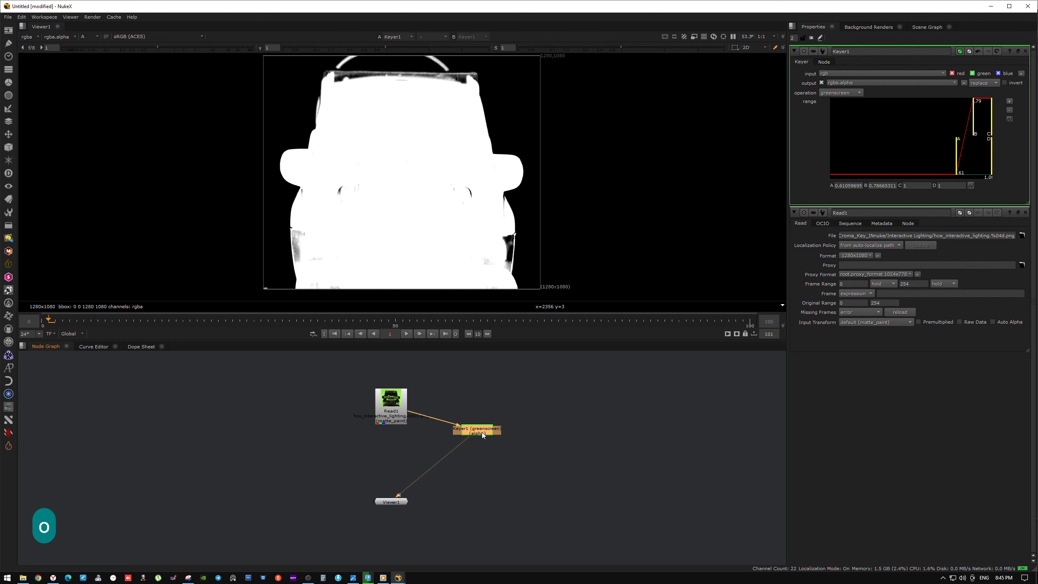
drag(491, 440, 482, 448)
middle_drag(378, 159, 371, 174)
mouse_move(327, 111)
alt+middle_down()
mouse_move(321, 267)
mouse_move(336, 250)
alt+middle_up()
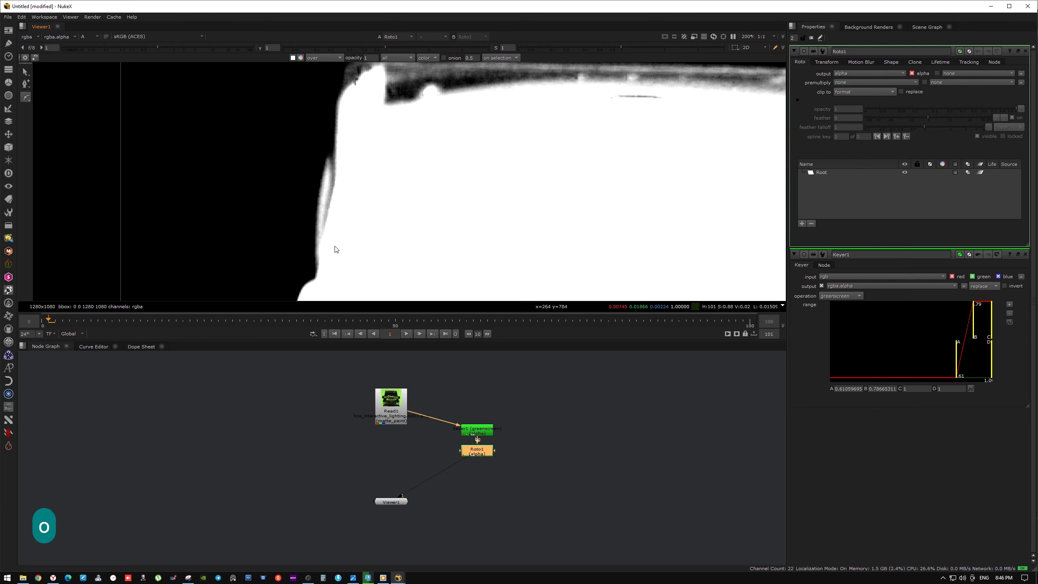
click(318, 284)
click(316, 253)
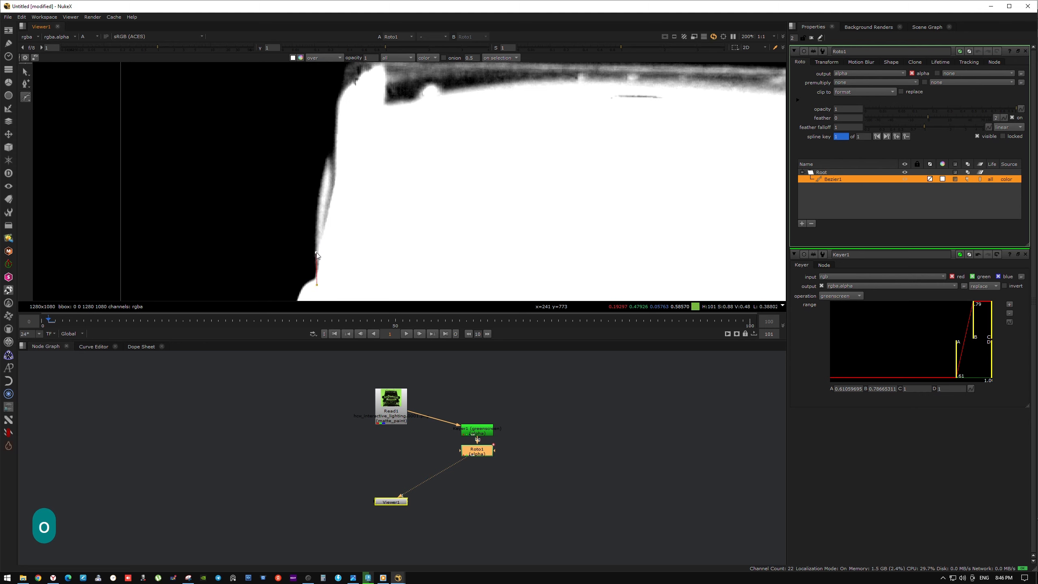
click(320, 200)
click(327, 159)
click(343, 126)
middle_drag(343, 127, 329, 184)
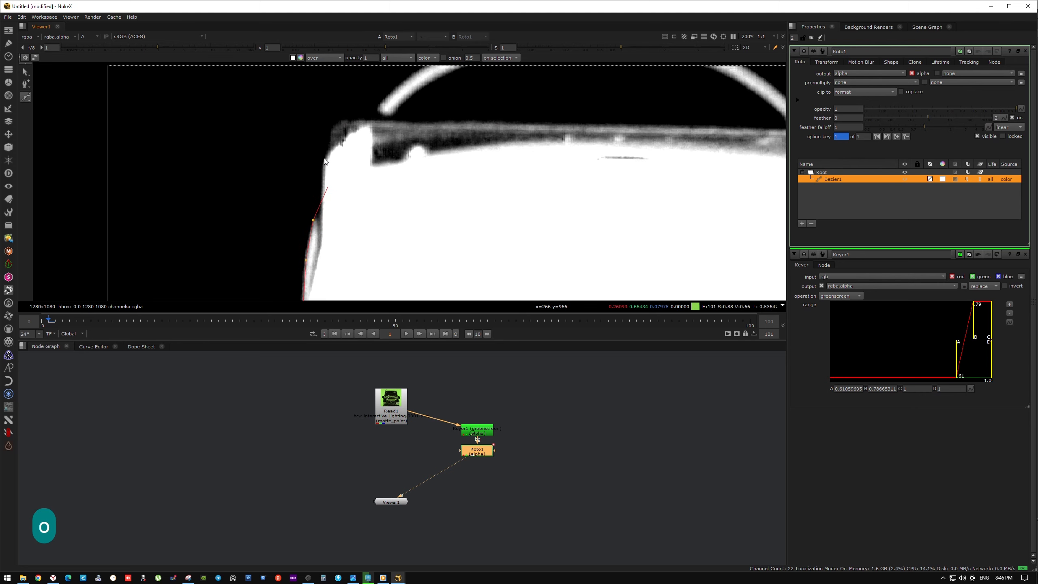
click(325, 157)
click(331, 143)
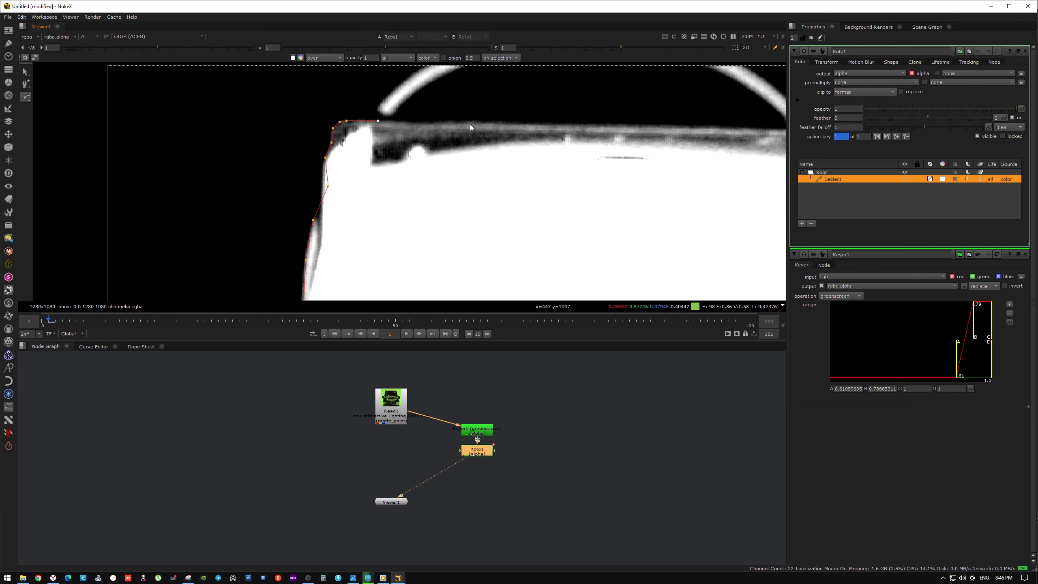
- Continue the Bezier along the truck's roof line and around its right corner
click(485, 122)
middle_drag(770, 136, 462, 145)
click(499, 139)
click(569, 138)
click(579, 135)
click(600, 140)
click(605, 182)
- Extend the Bezier down the cab's right side and through the inside of the right mirror to the fender
middle_drag(598, 242, 578, 167)
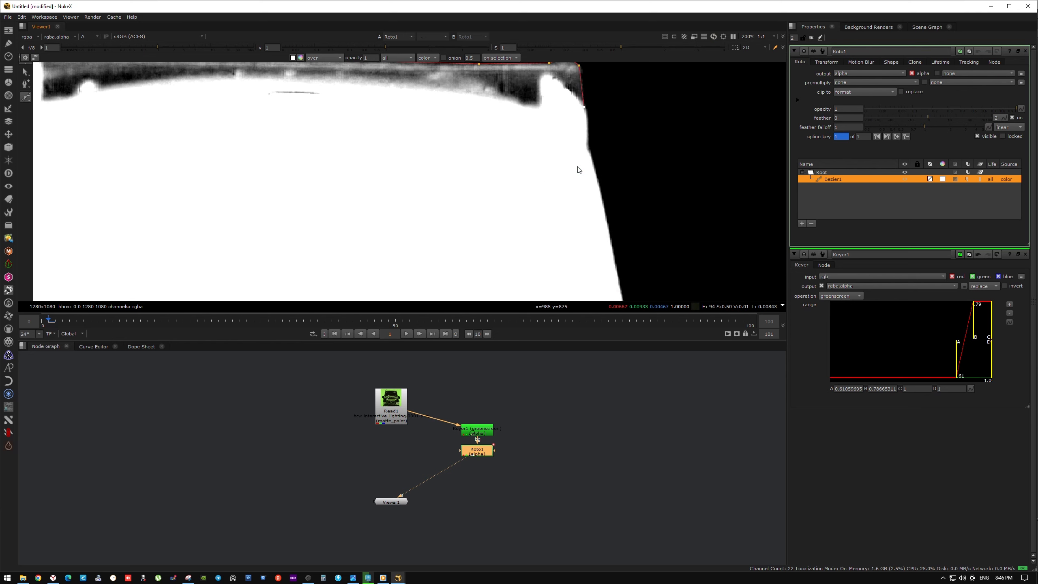
middle_drag(593, 216, 528, 126)
click(577, 230)
click(601, 251)
middle_drag(622, 264, 562, 118)
click(571, 175)
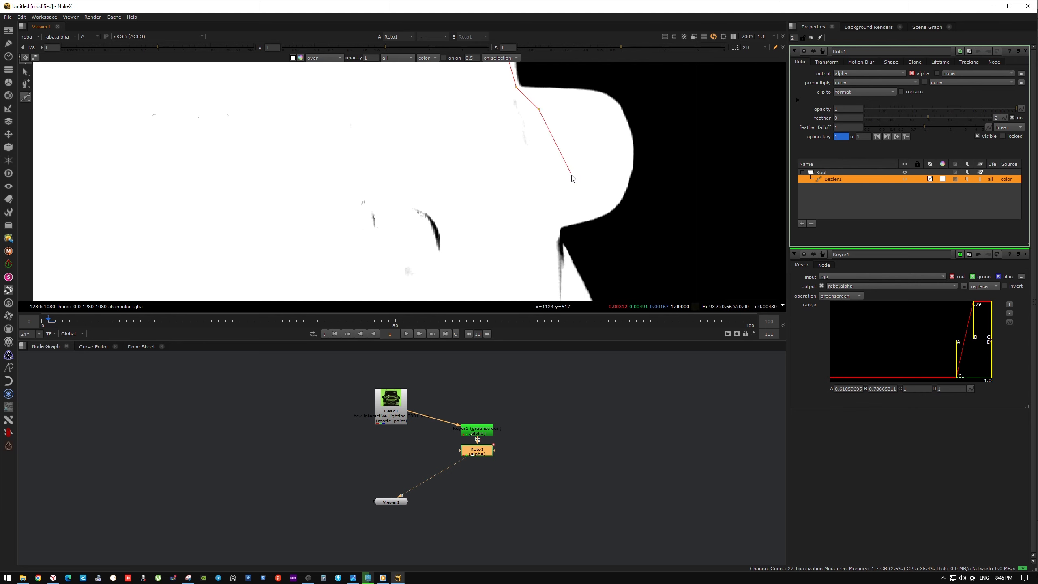
click(558, 233)
click(565, 249)
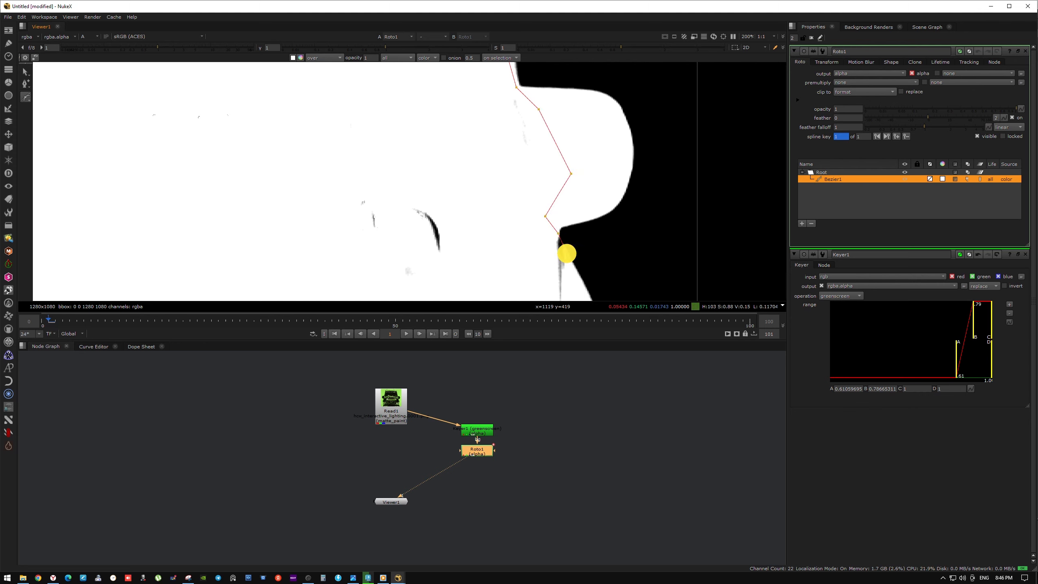
- Trace the Bezier down the truck's right fender and past the headlight gap to the tyre
middle_drag(567, 261, 523, 207)
click(498, 144)
click(520, 235)
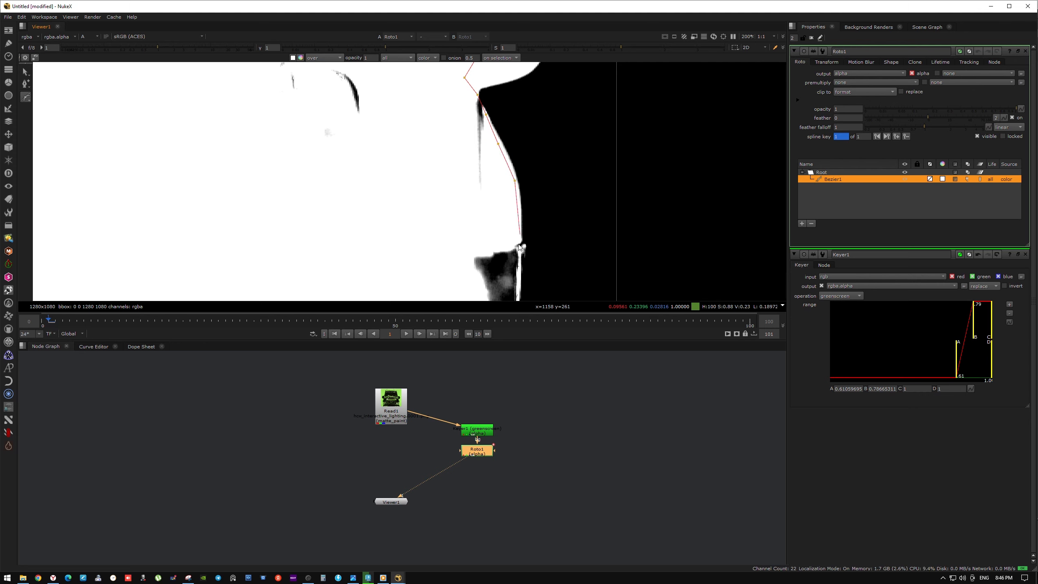
click(520, 244)
middle_drag(521, 244, 528, 142)
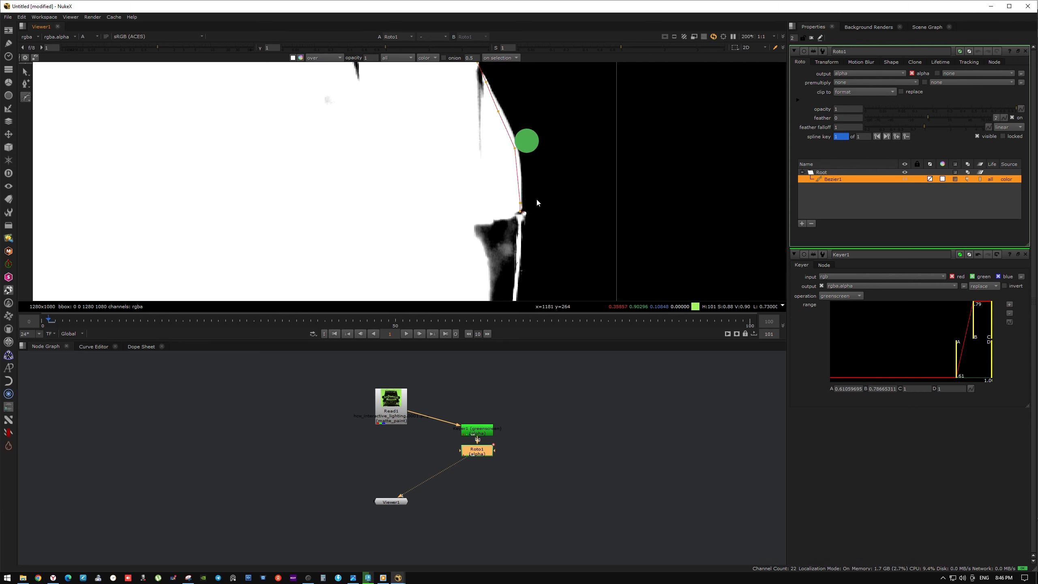
scroll(507, 166, down, 2)
click(512, 136)
click(508, 176)
click(502, 219)
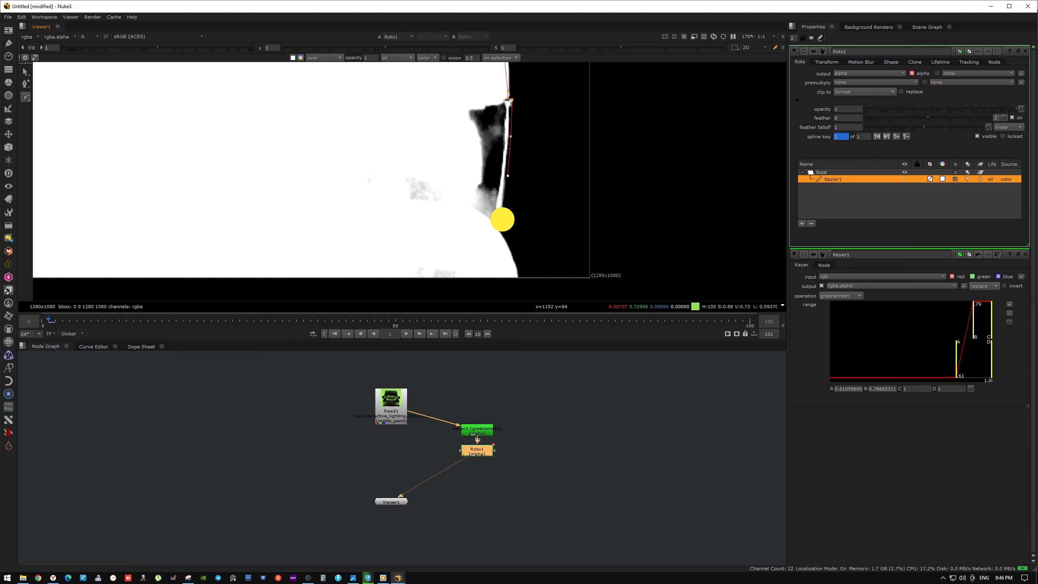
click(499, 230)
- Carry the Bezier below the bottom of the frame and across to the truck's left side
middle_drag(492, 253, 466, 101)
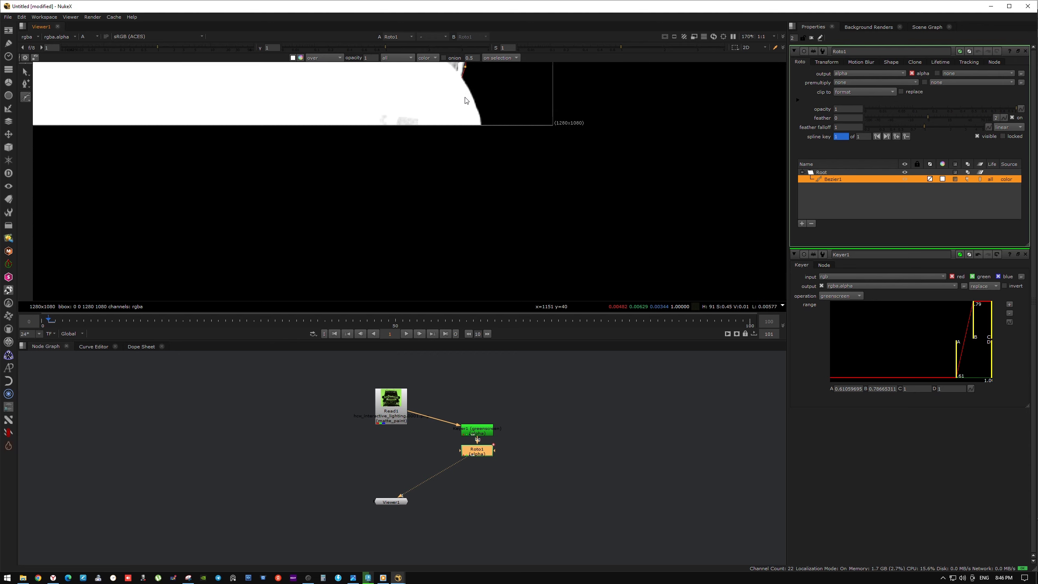
middle_drag(513, 195, 684, 244)
click(589, 240)
click(147, 248)
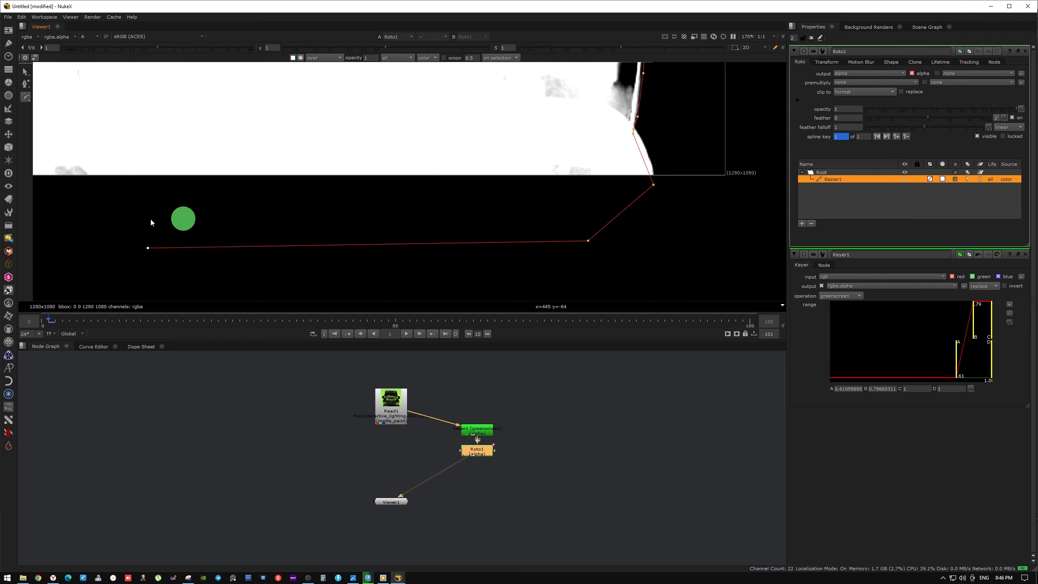
middle_drag(151, 222, 629, 217)
click(424, 238)
- Trace the Bezier up the truck's lower left side, enclosing the holes around the left headlight
click(424, 168)
click(428, 139)
middle_drag(440, 105, 427, 253)
click(408, 250)
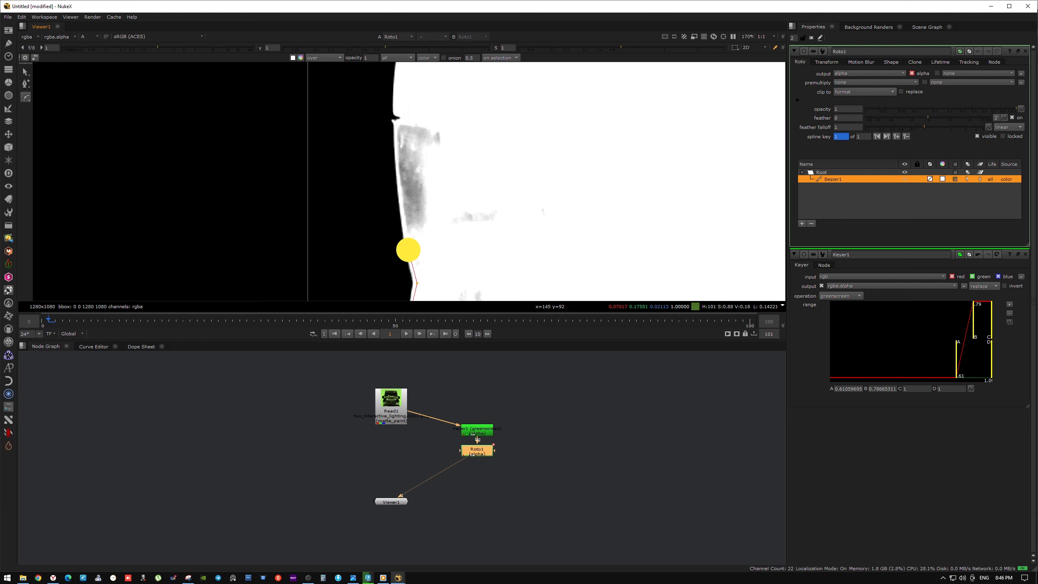
click(401, 189)
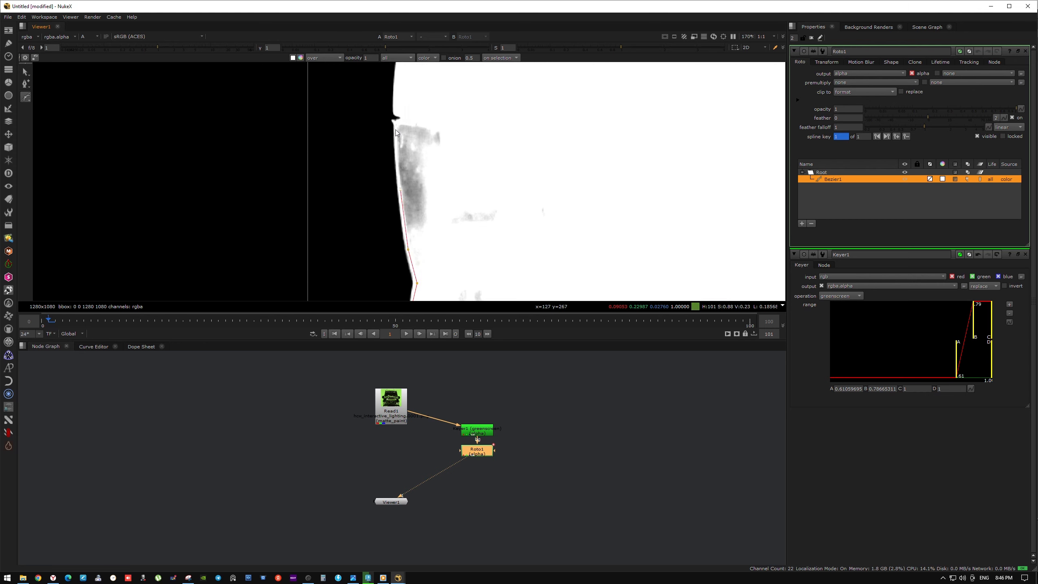
click(394, 109)
- Continue the Bezier up the truck's left fender to the base of the left mirror
middle_drag(395, 123, 338, 300)
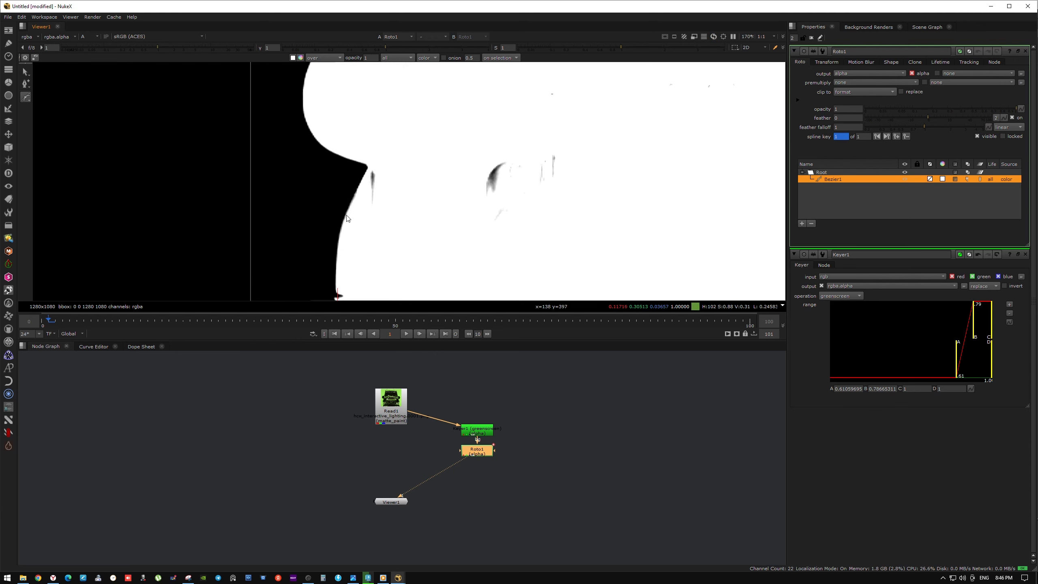
click(348, 218)
click(363, 184)
click(372, 167)
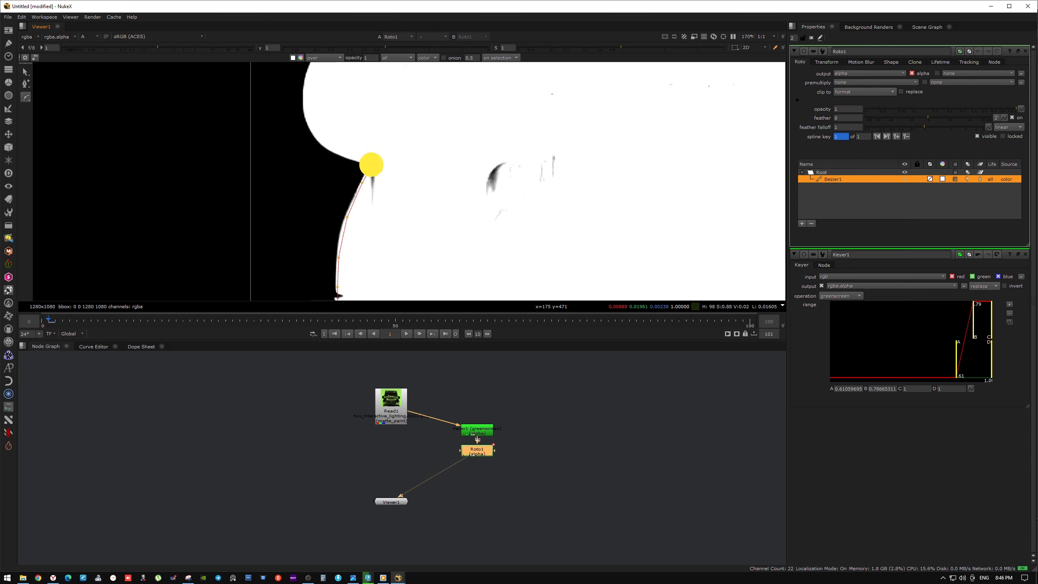
click(366, 157)
- Run the Bezier through the inside of the left mirror and close it at the starting point
middle_drag(343, 107, 292, 278)
click(290, 267)
click(316, 252)
click(352, 247)
click(366, 237)
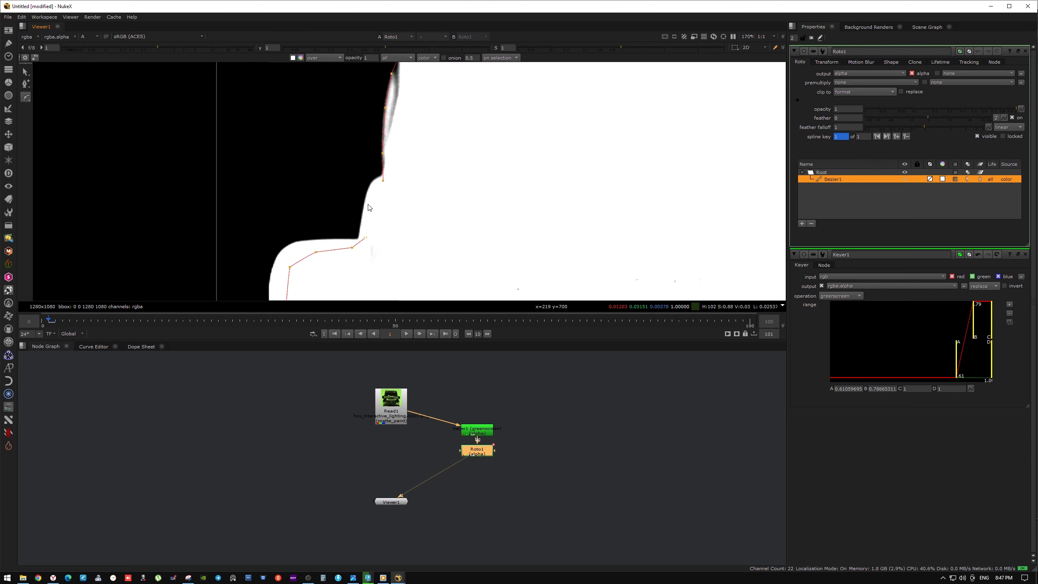
click(383, 181)
- Inspect the roto outline over the color image and nudge a Bezier point along the truck's right edge
key(h)
click(217, 422)
key(a)
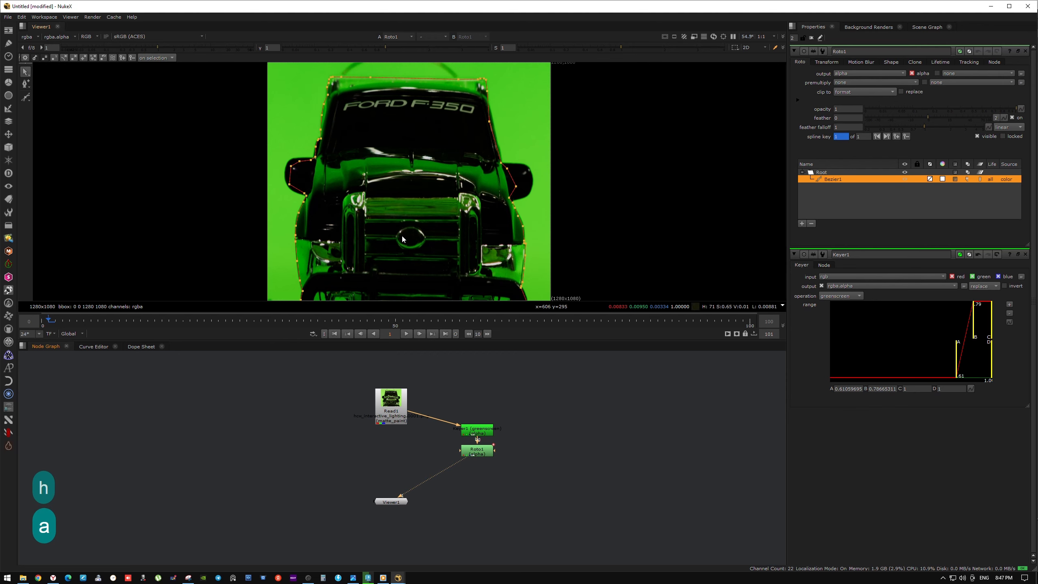
scroll(459, 229, up, 7)
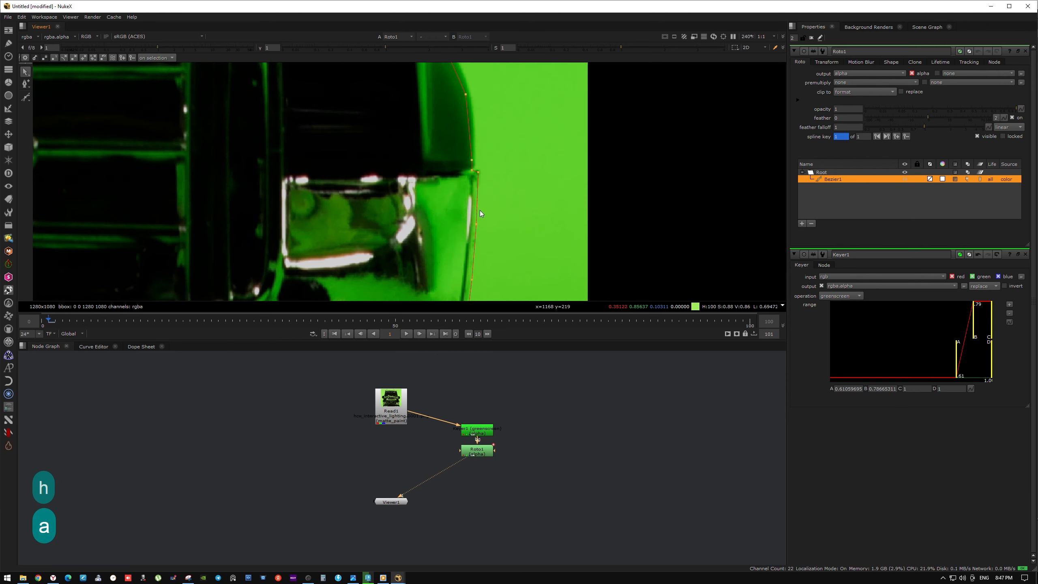
scroll(481, 197, up, 4)
drag(470, 148, 471, 146)
middle_drag(468, 278, 518, 97)
scroll(506, 144, down, 1)
scroll(489, 179, down, 7)
middle_drag(470, 163, 636, 306)
middle_drag(348, 180, 356, 282)
middle_drag(363, 133, 380, 265)
middle_drag(386, 195, 412, 234)
scroll(325, 165, up, 5)
scroll(371, 188, down, 6)
key(f)
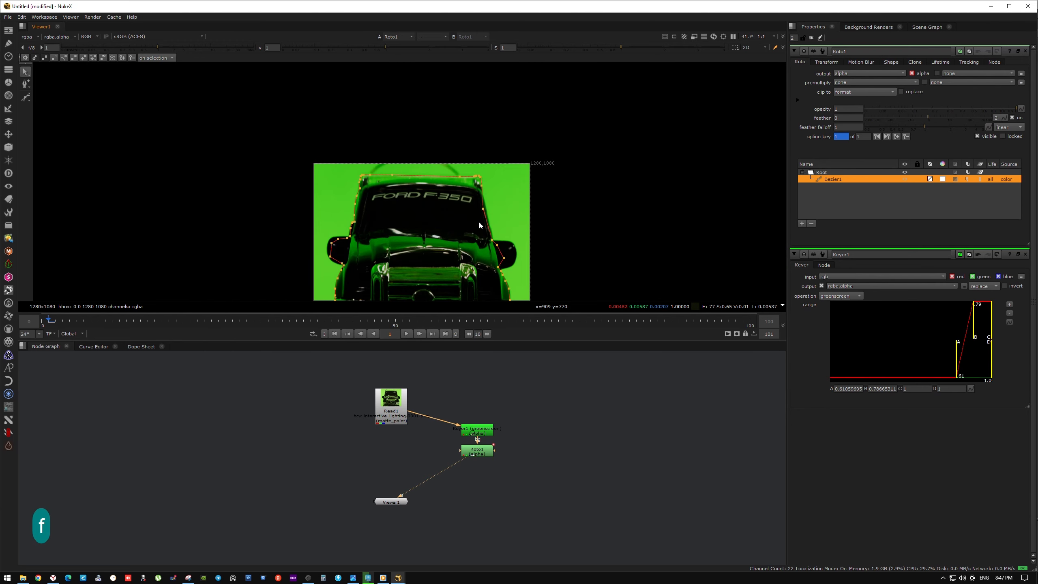
- Clear the open node properties and compare the Roto node's alpha with the color image
click(812, 38)
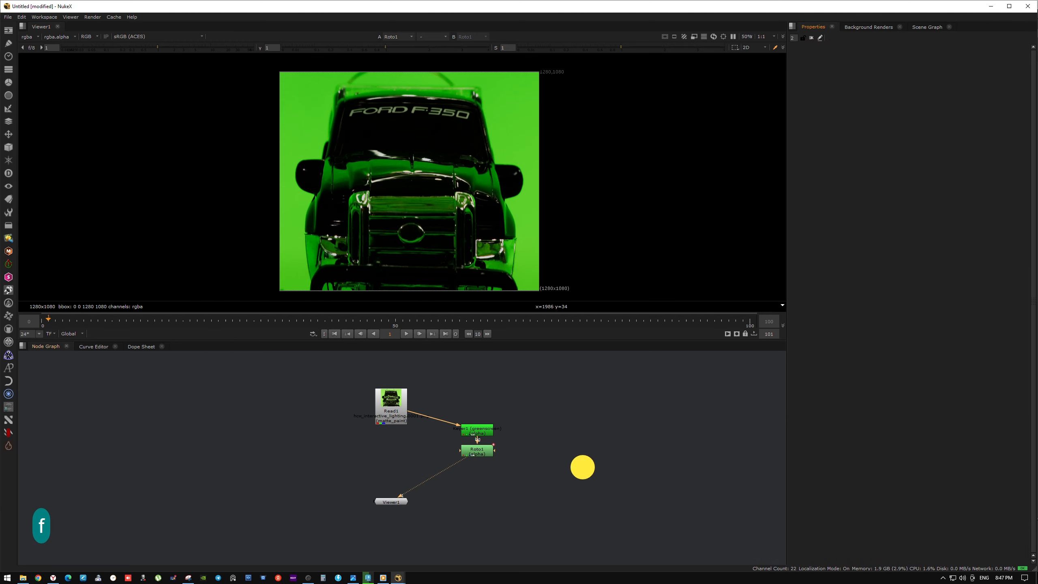
click(479, 451)
key(a)
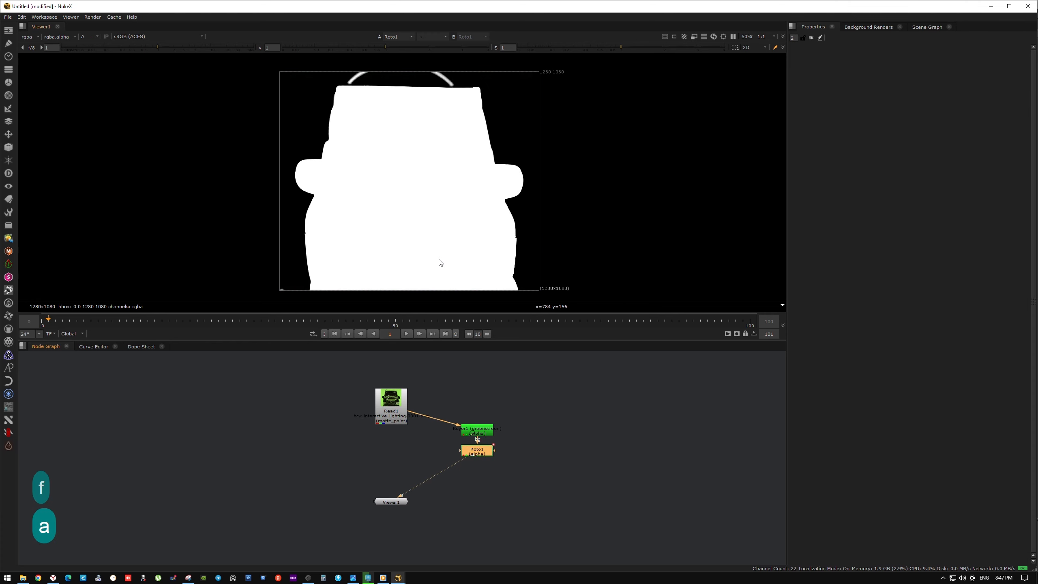
key(a)
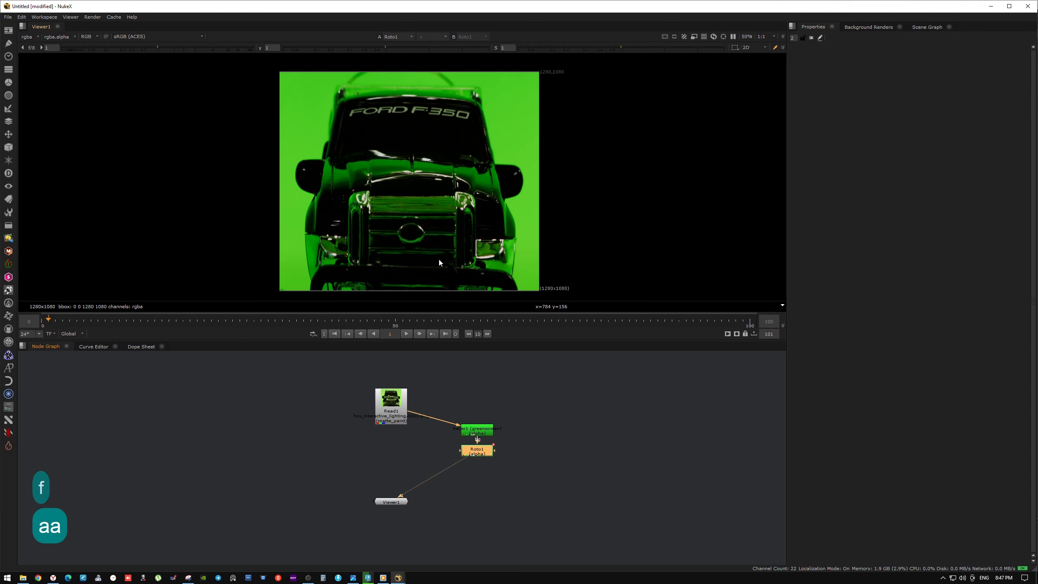
key(a)
key(a)
- Add a HueCorrect node as a separate branch from Read1, apart from the Keyer branch, and view its output
drag(394, 498, 384, 509)
click(387, 469)
click(388, 404)
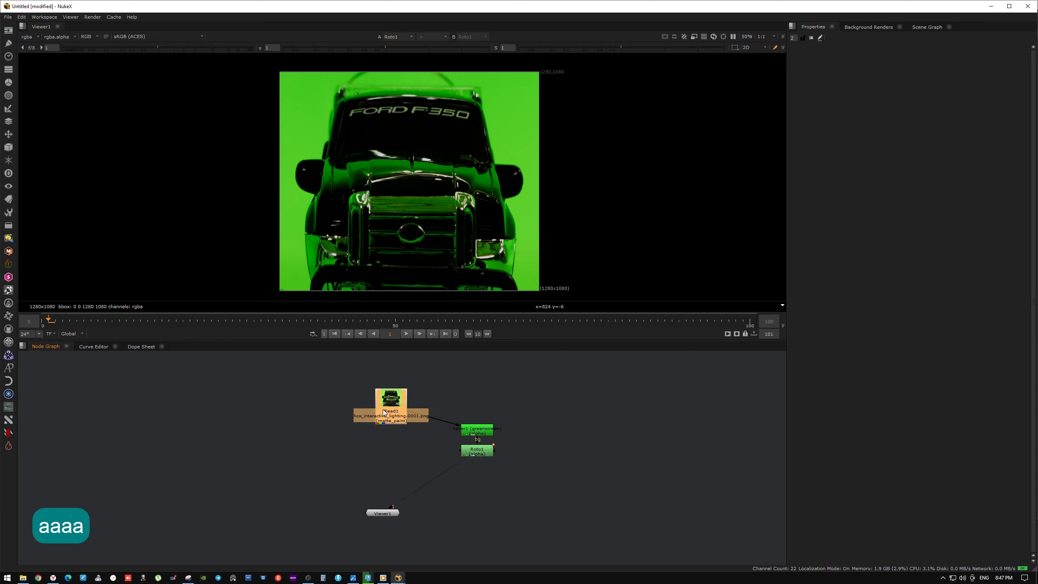
key(Tab)
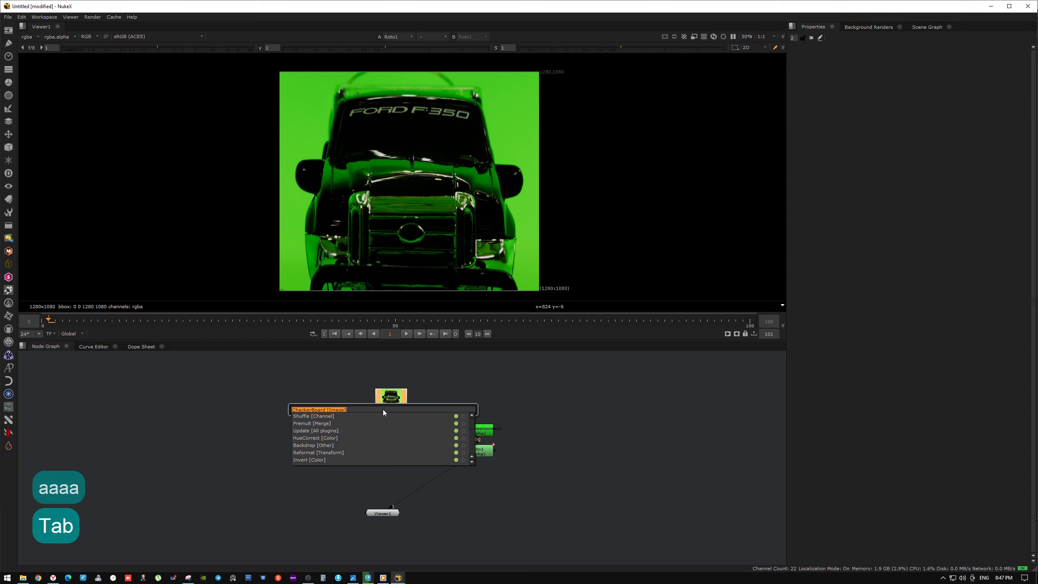
text(huecorr)
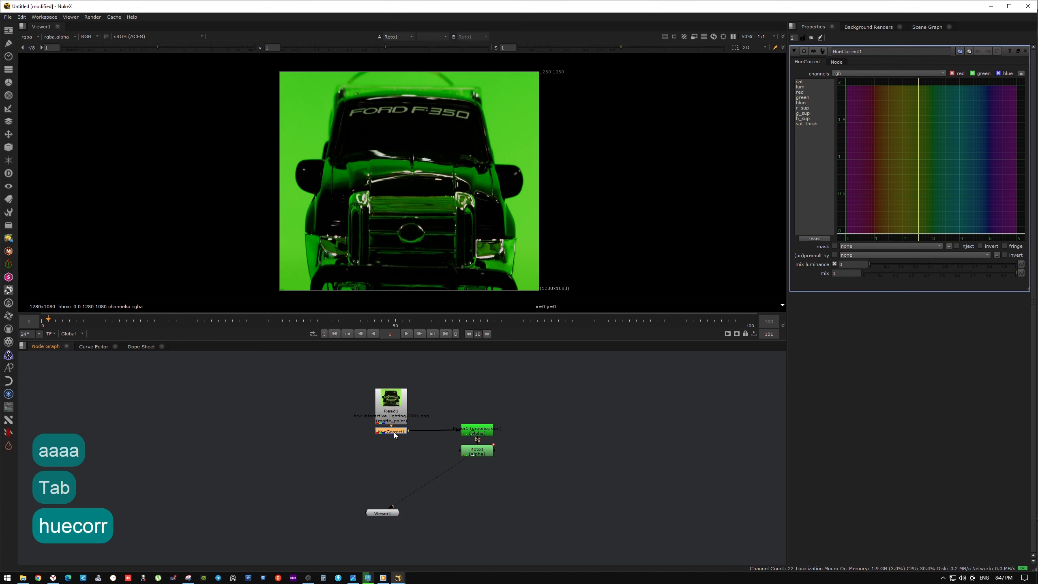
drag(398, 431, 394, 405)
drag(372, 464, 355, 441)
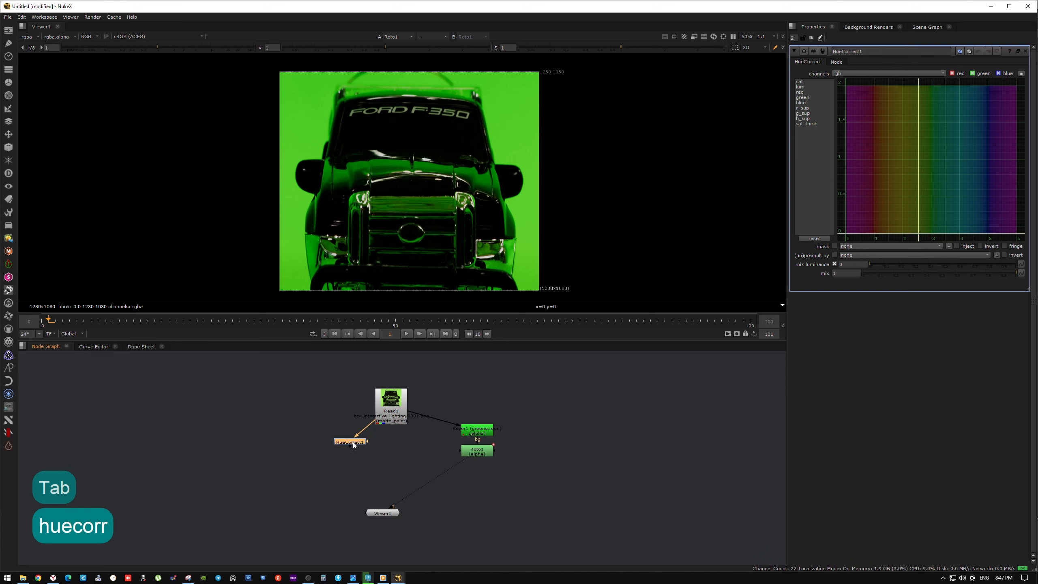
key(1)
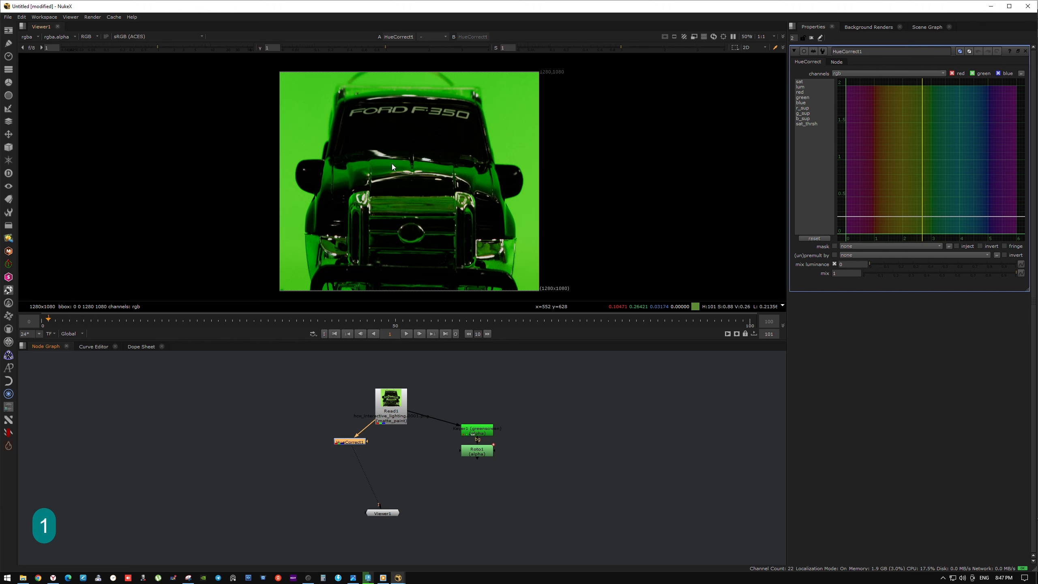
- Pull the HueCorrect g_sup curve down to about 0.02 at the green hue and lower the neighboring points on both sides
click(806, 113)
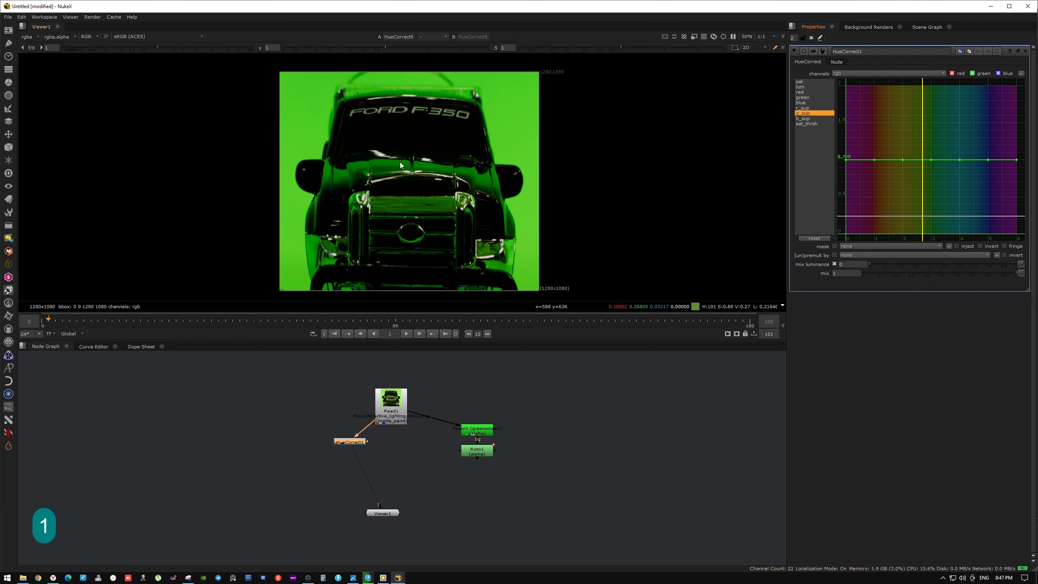
drag(932, 159, 937, 231)
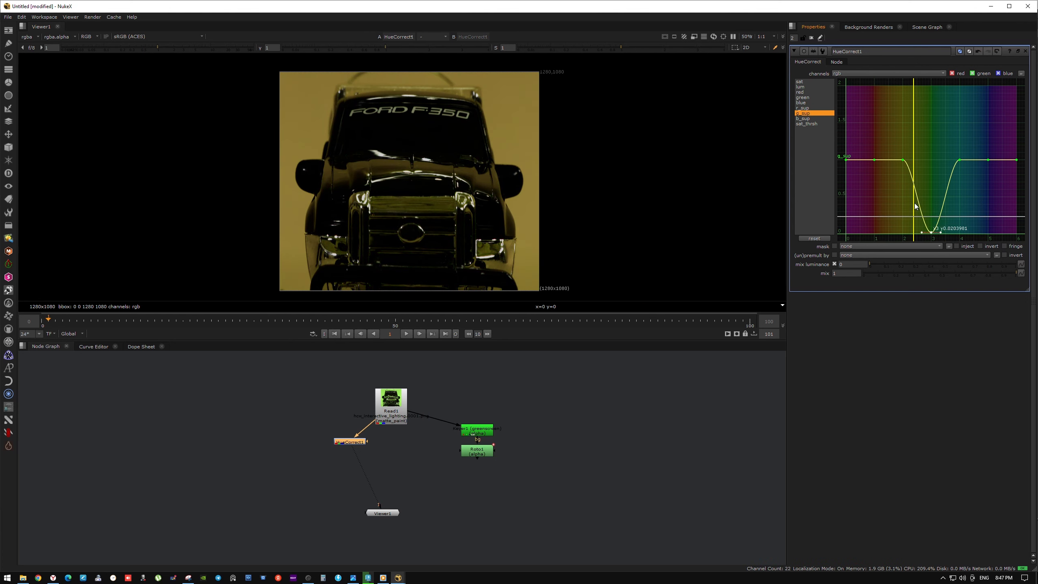
drag(906, 177, 903, 176)
drag(959, 160, 959, 168)
- Lower the HueCorrect sat curve to about 0.02 at the green hue and ease down its neighboring points
click(802, 82)
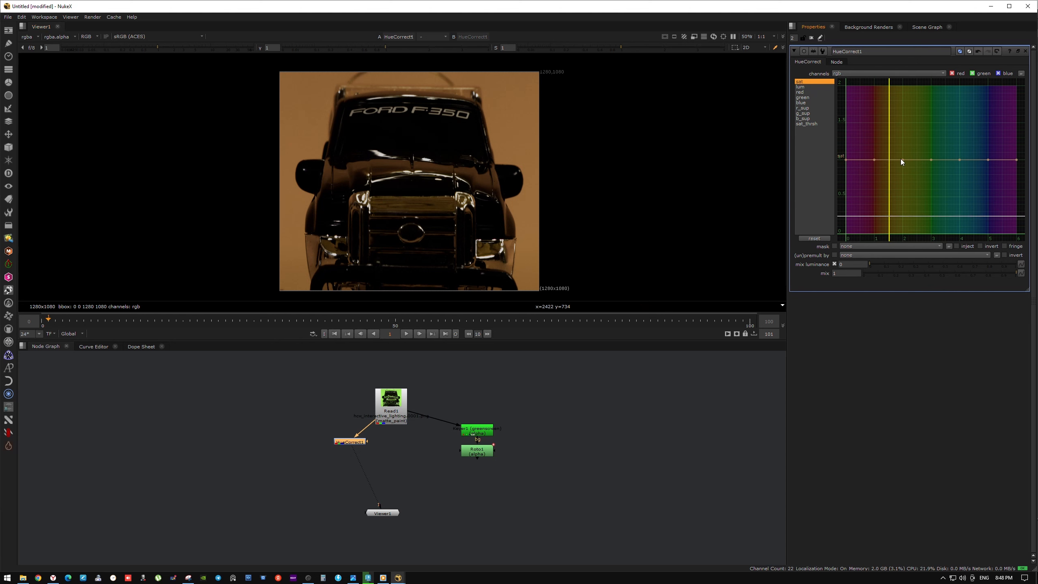
drag(932, 159, 937, 231)
drag(904, 160, 959, 167)
drag(932, 231, 932, 232)
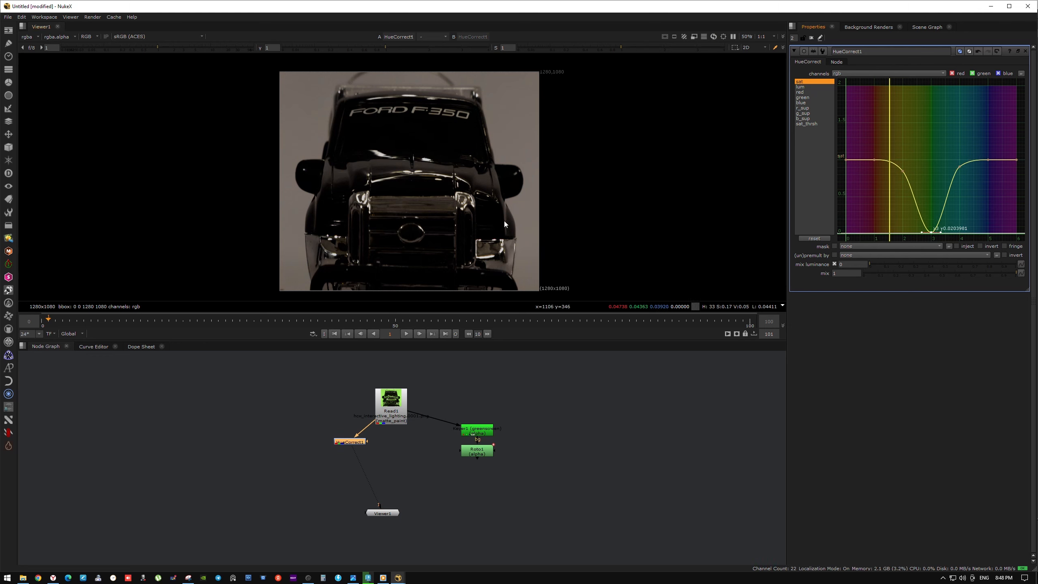
- Add a Merge node beside HueCorrect1, with input A from Read1 through a dot and input B from HueCorrect1
drag(358, 446, 356, 448)
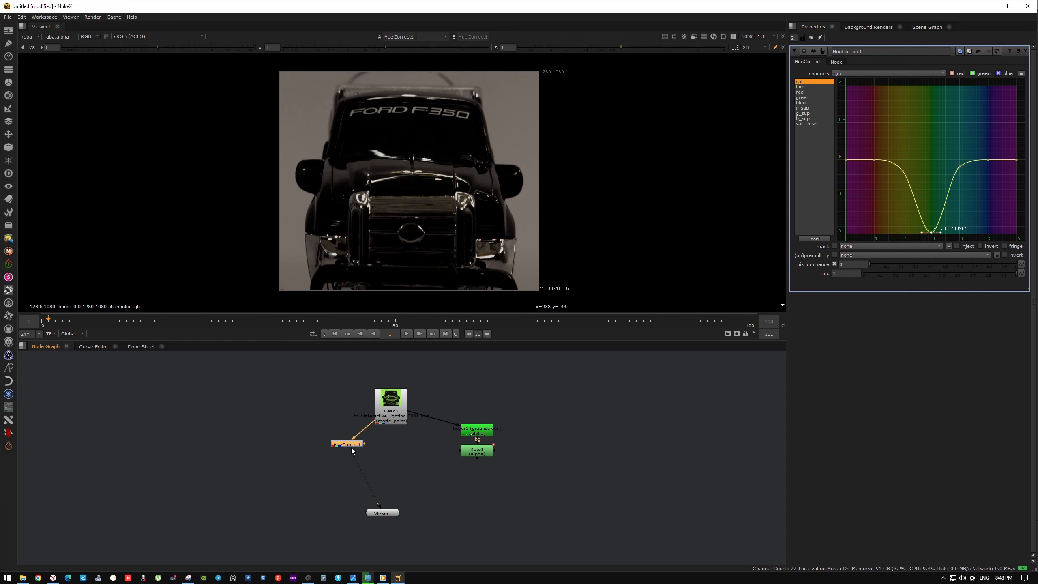
click(284, 445)
key(m)
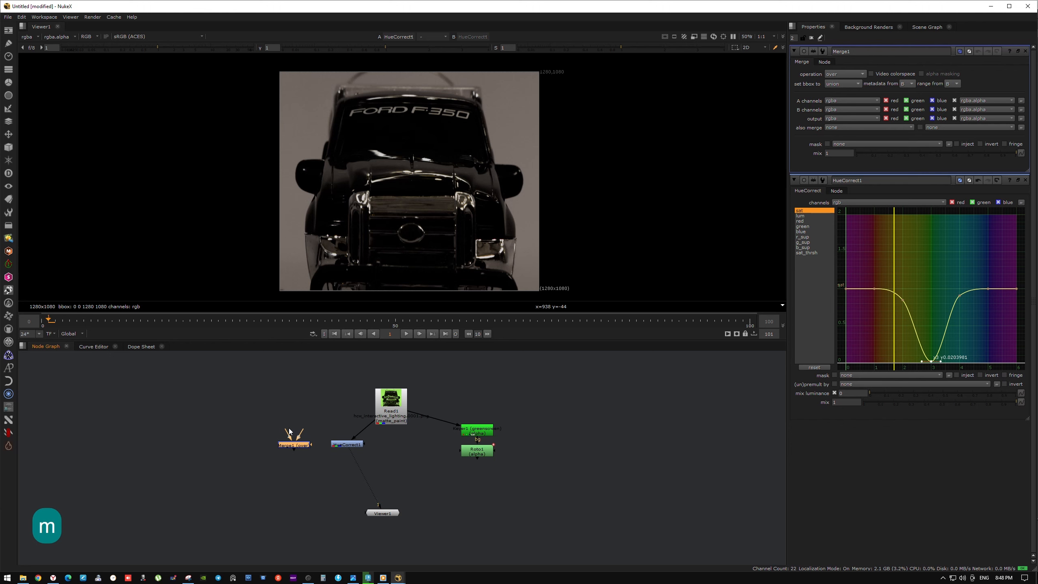
drag(290, 434, 386, 402)
drag(302, 432, 294, 406)
click(295, 445)
- Set the new Merge node's operation to minus and view its output
click(841, 74)
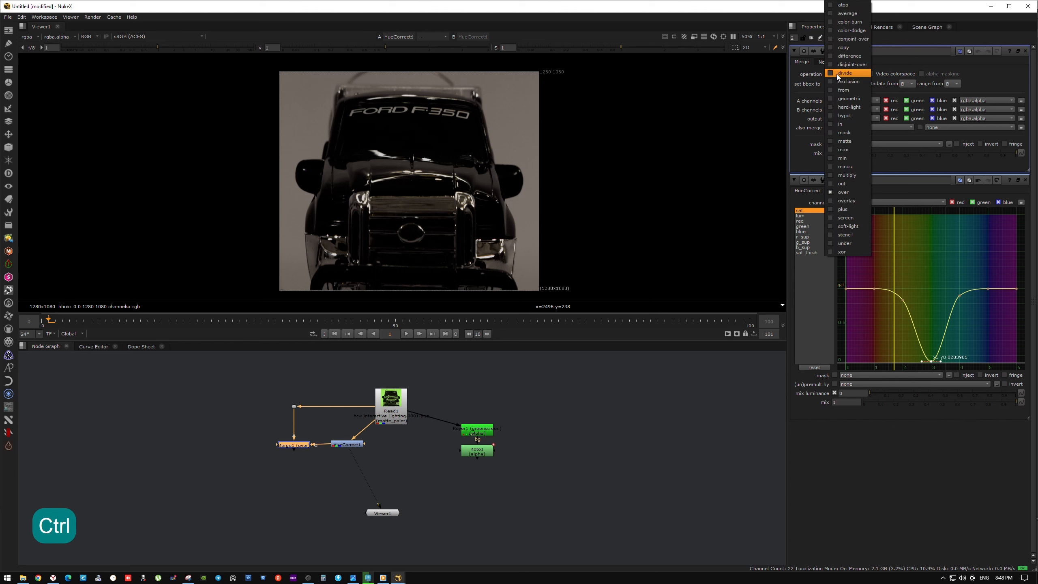
click(852, 167)
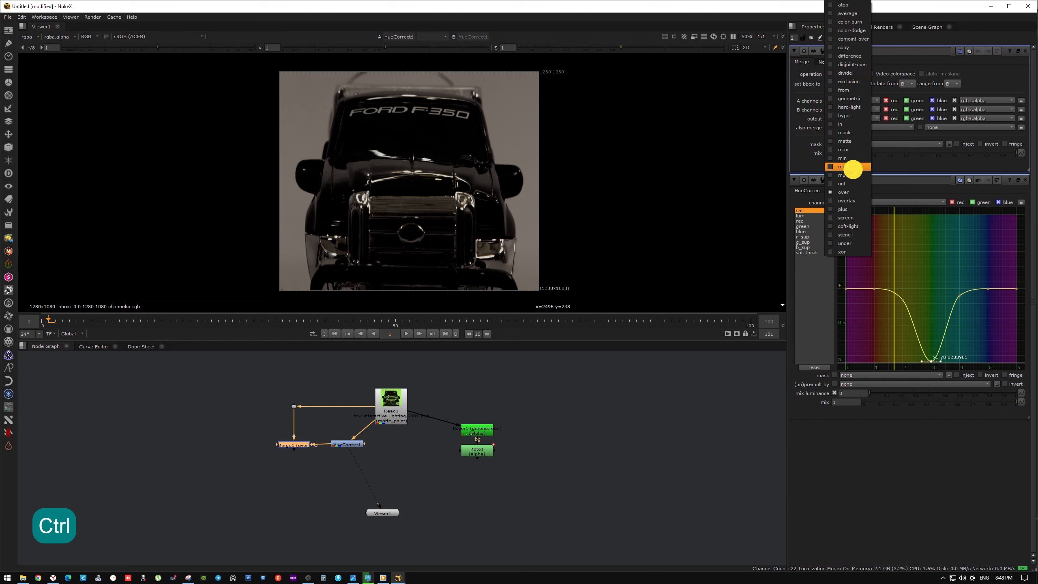
middle_drag(332, 446, 337, 430)
click(301, 429)
key(1)
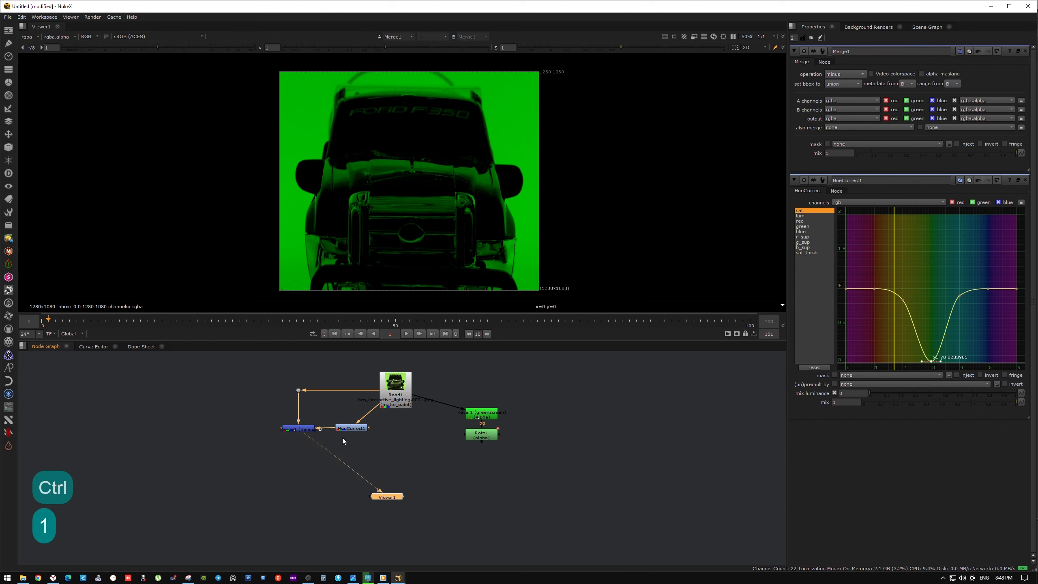
- Arrange the despill branch with HueCorrect1 below Read1 and the dot directly above Merge1
click(307, 430)
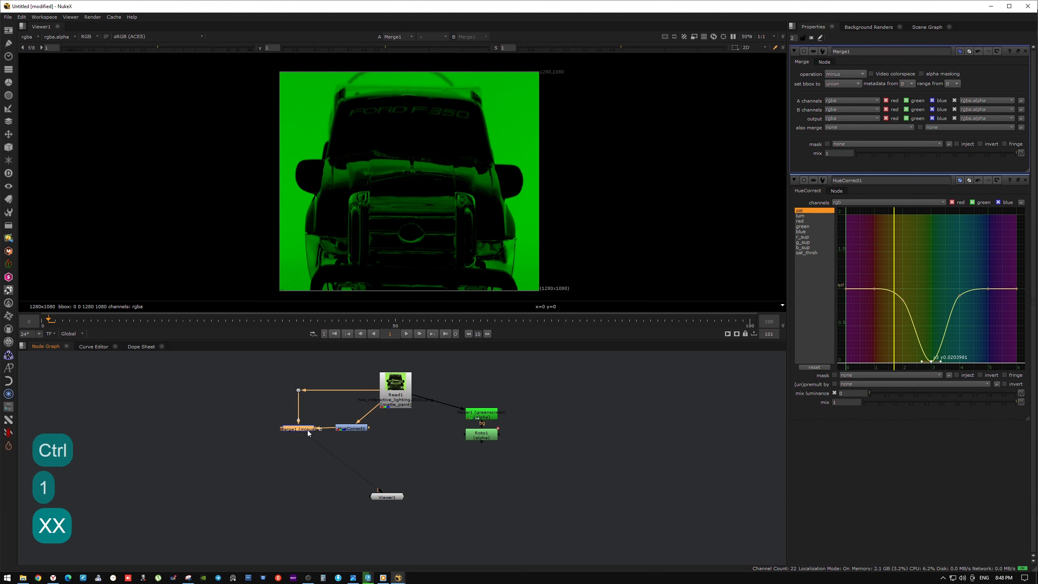
drag(392, 496, 383, 509)
click(308, 435)
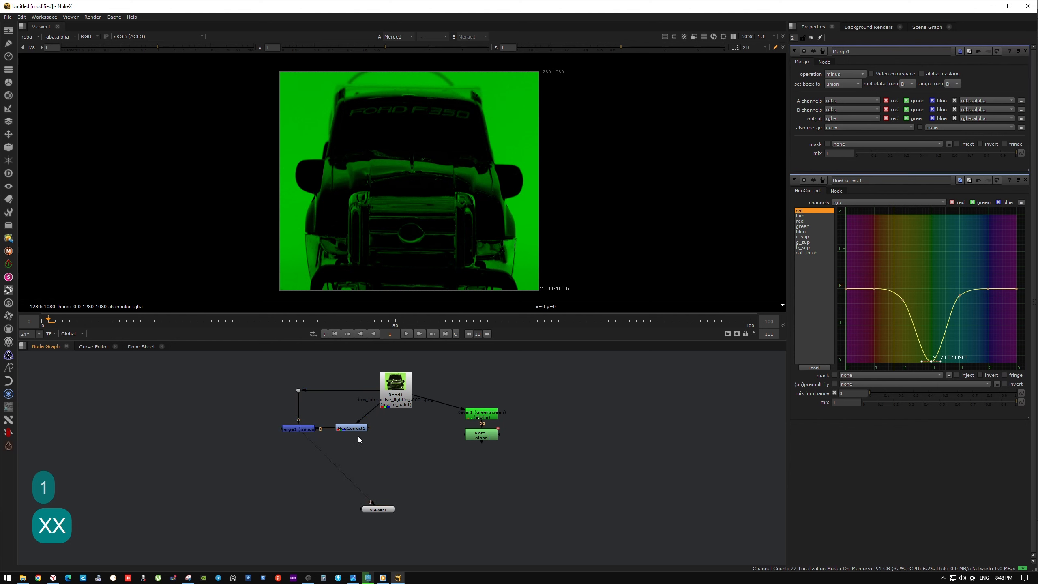
drag(380, 447, 273, 424)
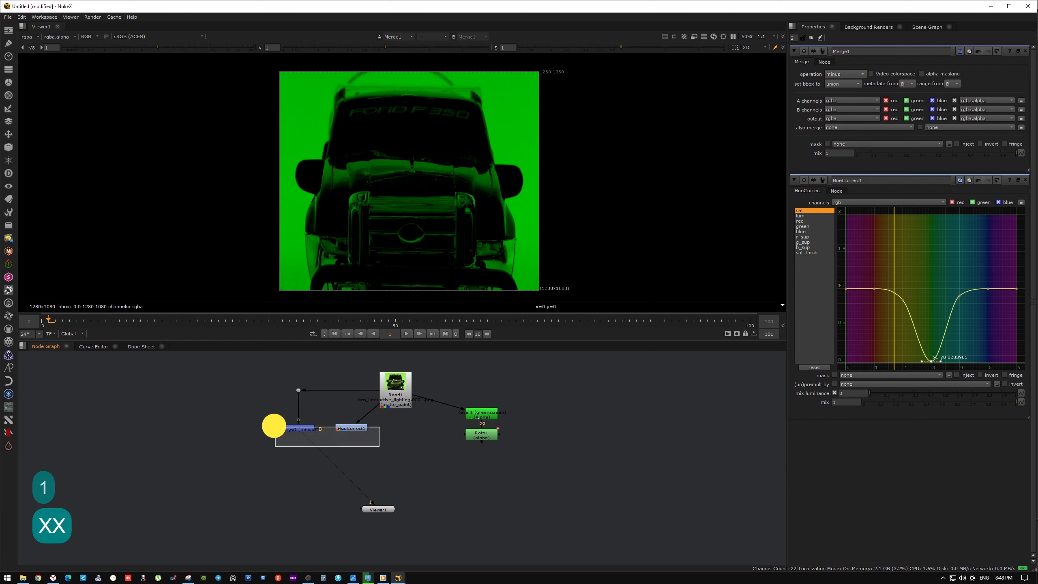
drag(354, 428, 398, 443)
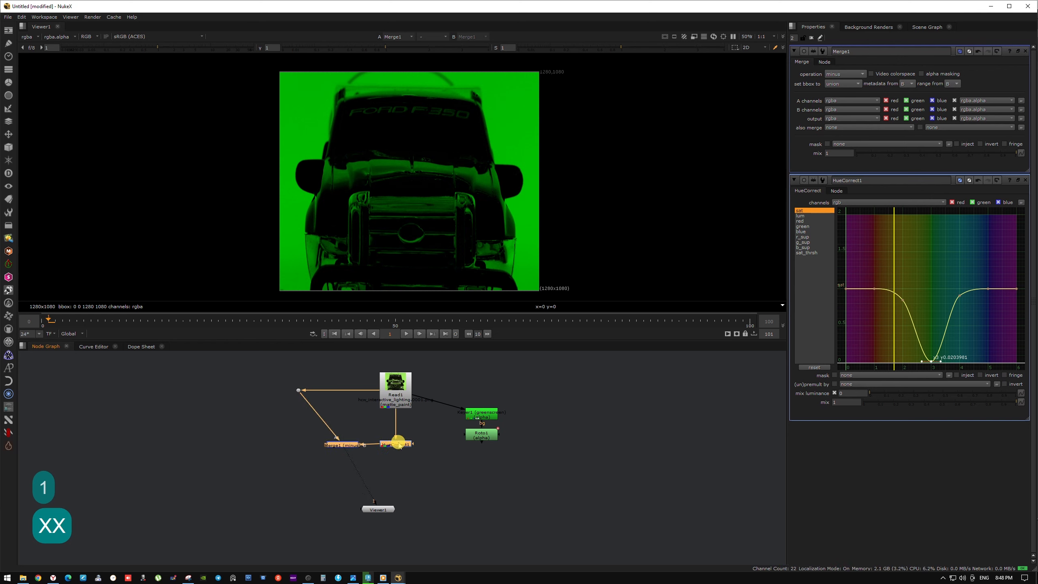
drag(299, 391, 343, 391)
click(410, 483)
scroll(386, 442, up, 2)
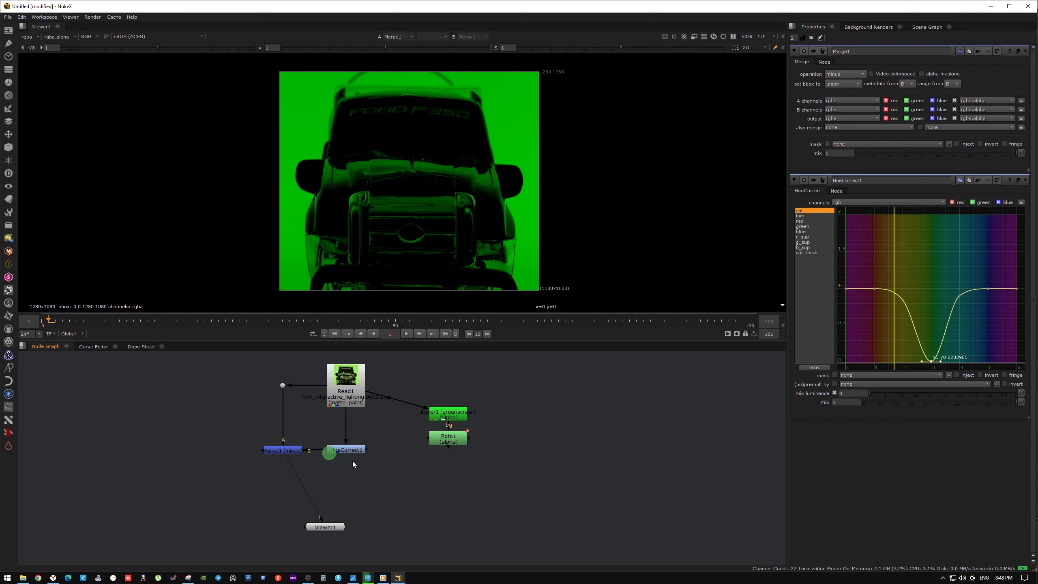
- Add a Saturation node below Merge1 and set its saturation to 0
click(295, 449)
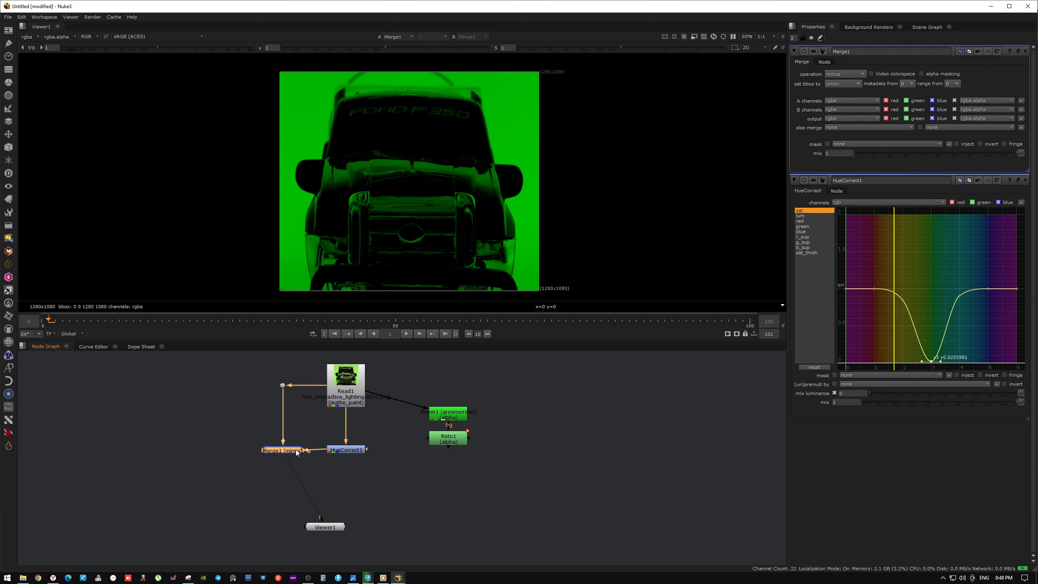
key(Tab)
text(satura)
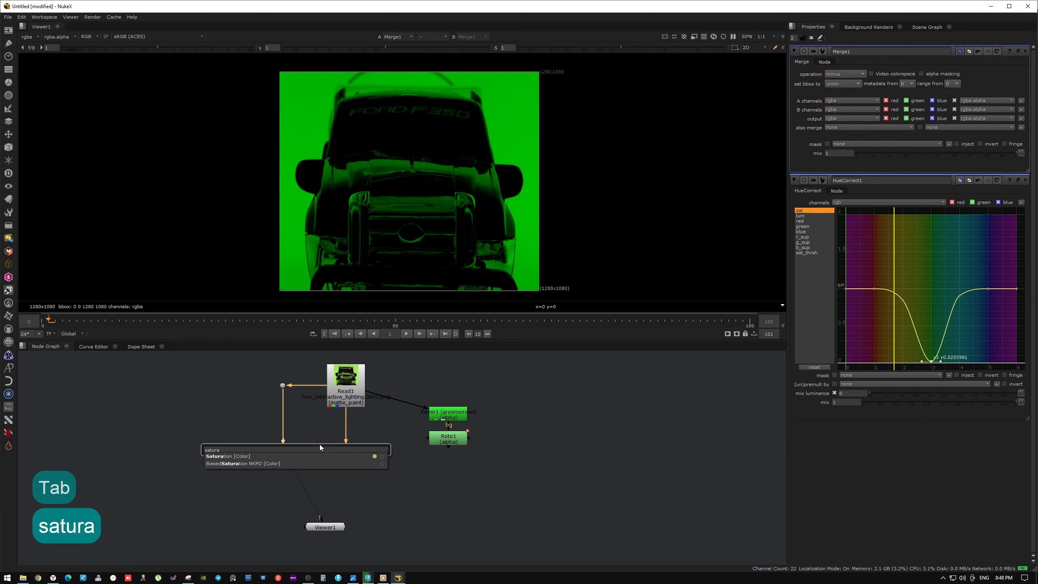
click(239, 455)
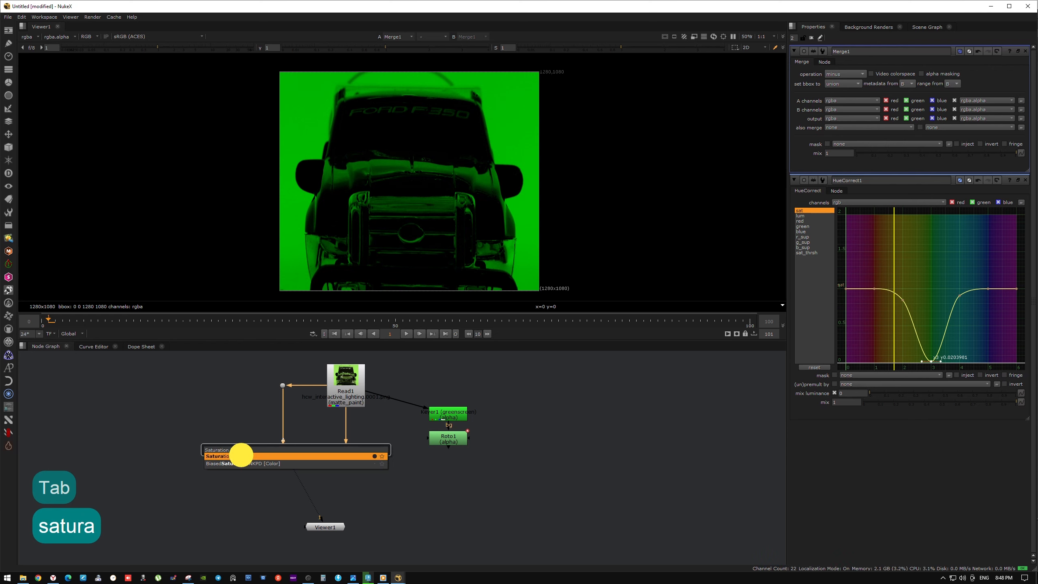
drag(294, 465, 290, 481)
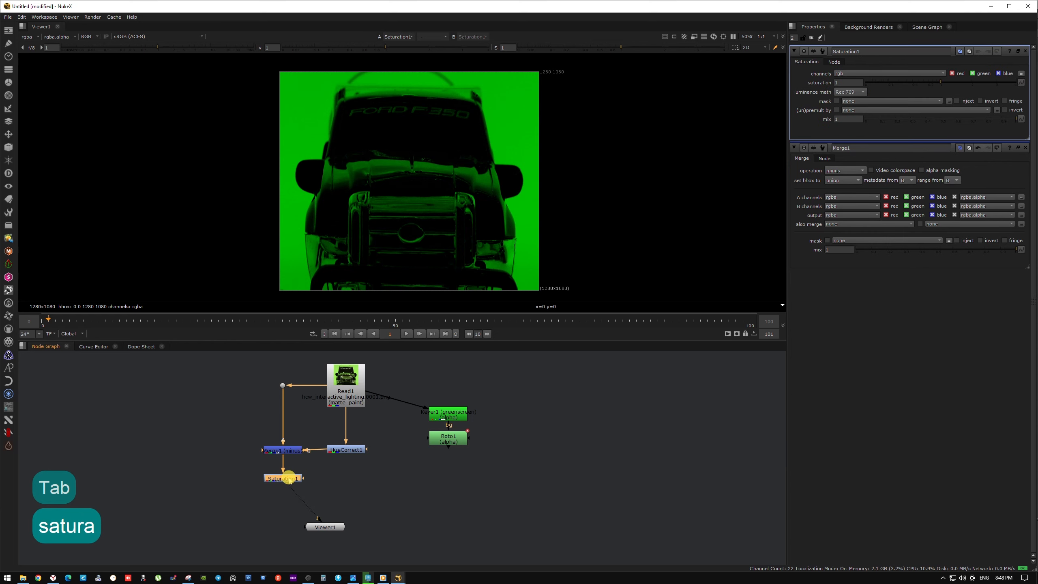
drag(888, 86, 843, 82)
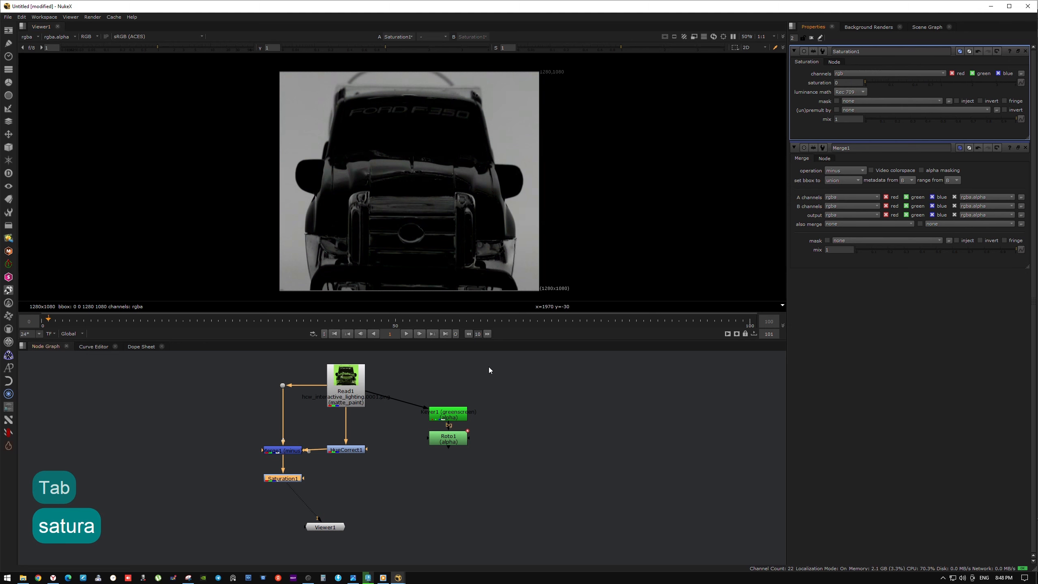
- Add a second Merge node below HueCorrect1, feed it from HueCorrect1 and Saturation1, and view its output
click(343, 452)
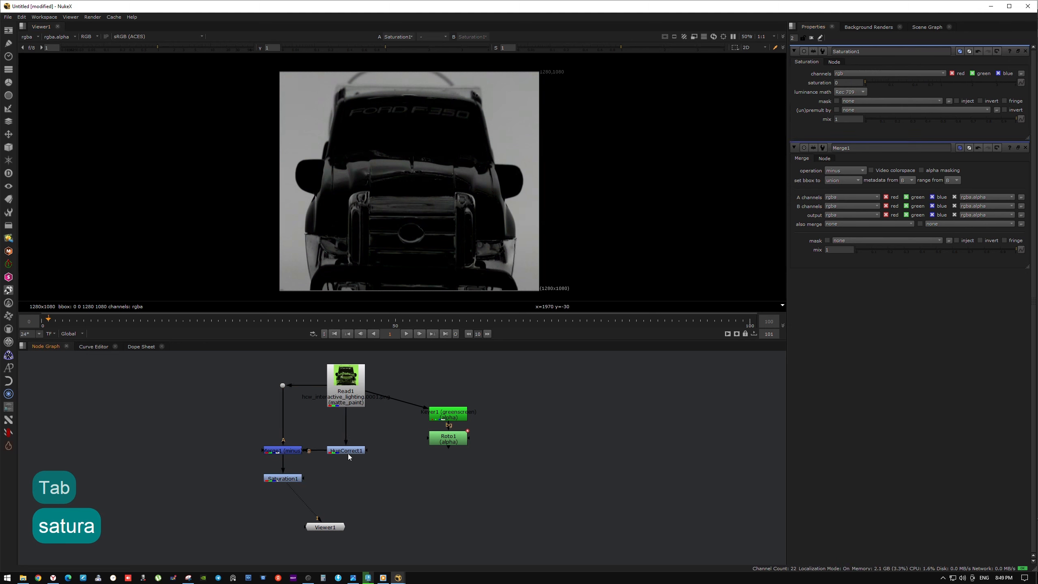
key(m)
drag(404, 451, 383, 492)
drag(296, 439, 336, 451)
drag(380, 491, 349, 479)
key(1)
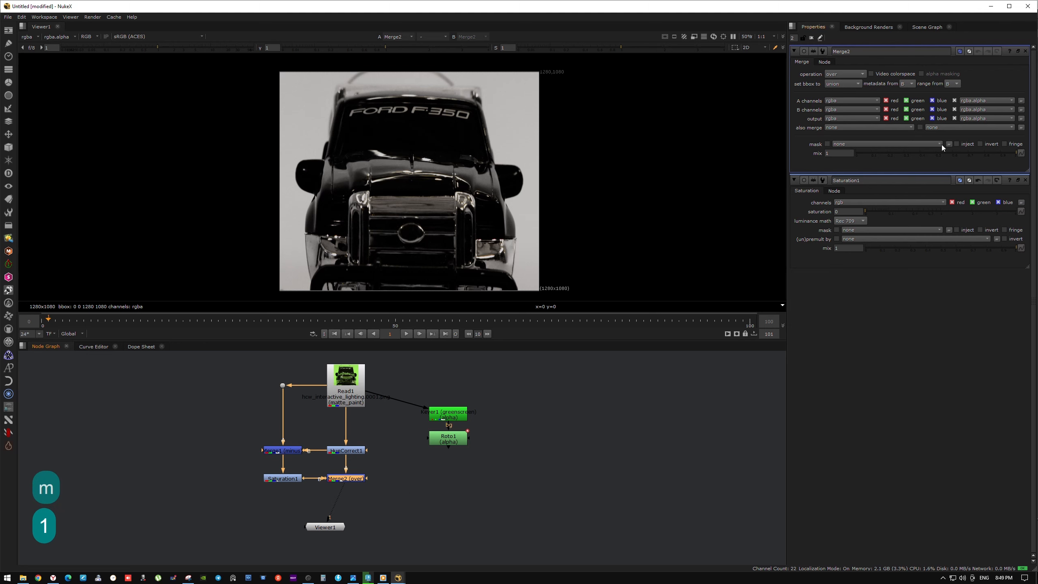
- Set Merge2's operation to plus and align the Viewer node beneath it
click(850, 74)
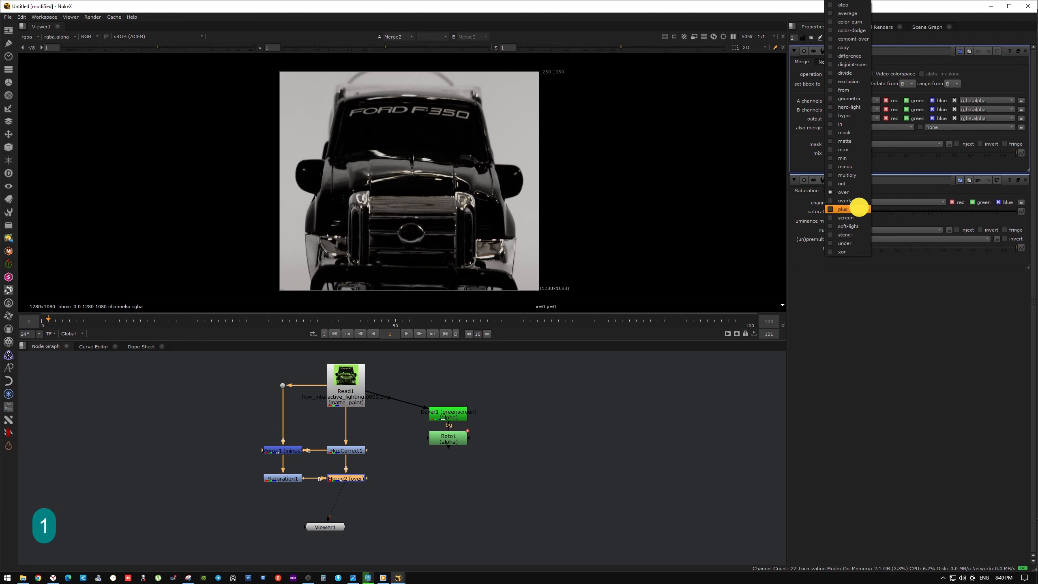
click(843, 209)
drag(338, 528, 355, 534)
click(352, 478)
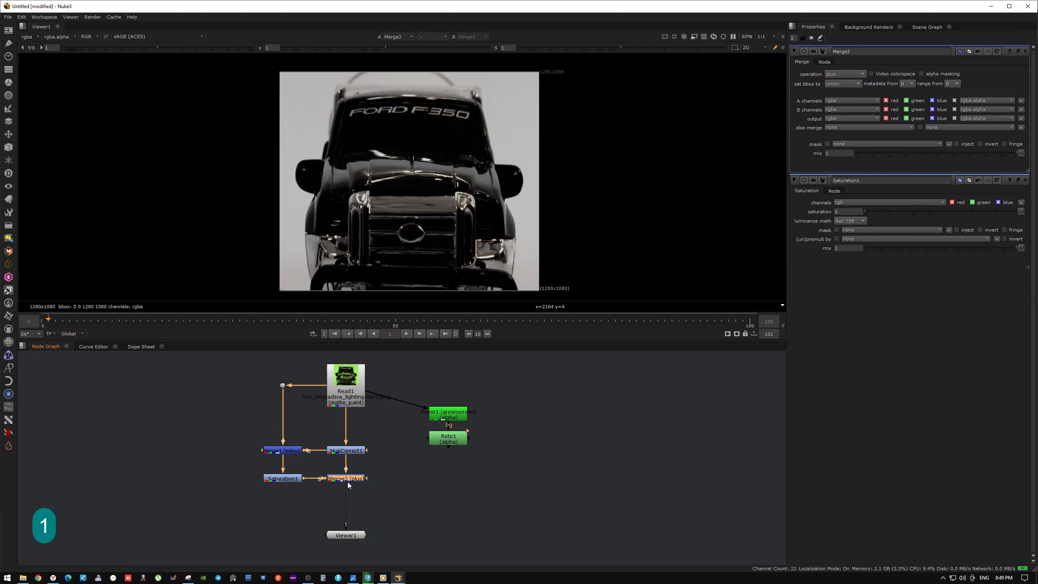
- Compare the Merge2 despill result with the original Read1 image in the viewer, leaving only Merge2 connected
drag(346, 535, 403, 524)
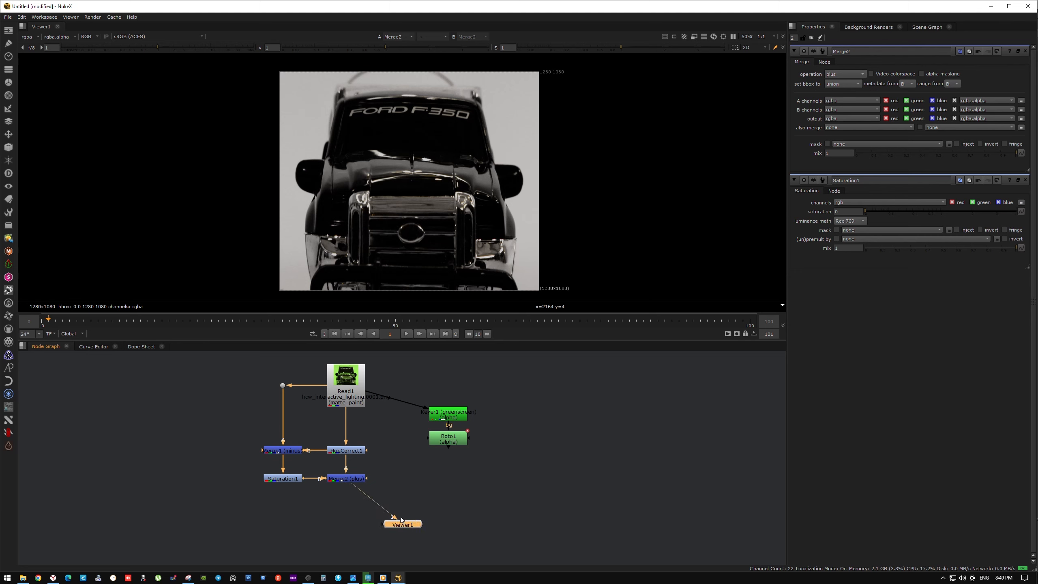
click(354, 398)
key(2)
key(1)
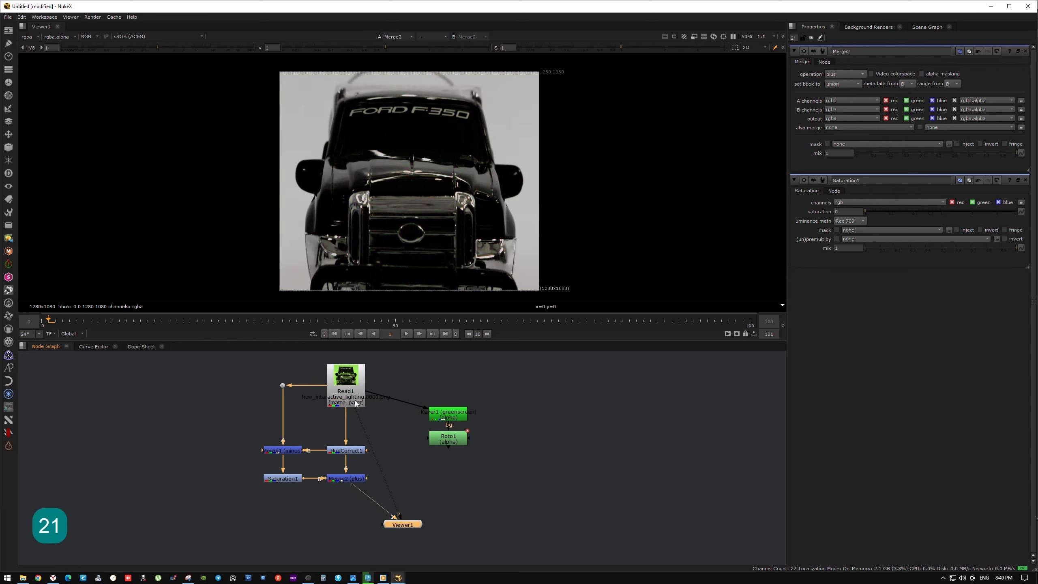
key(2)
key(1)
key(2)
key(1)
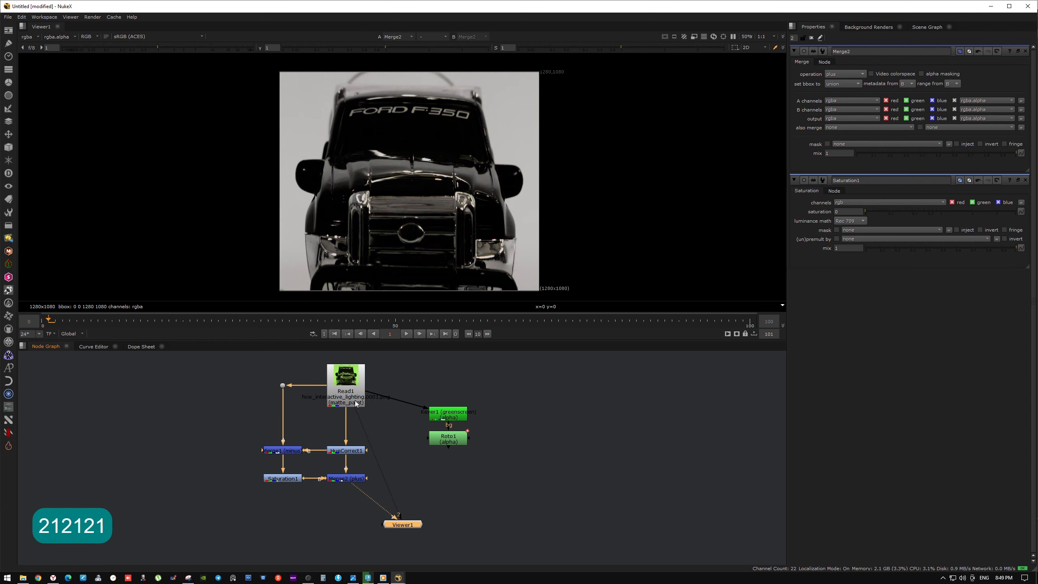
key(2)
key(1)
drag(398, 516, 379, 546)
key(1)
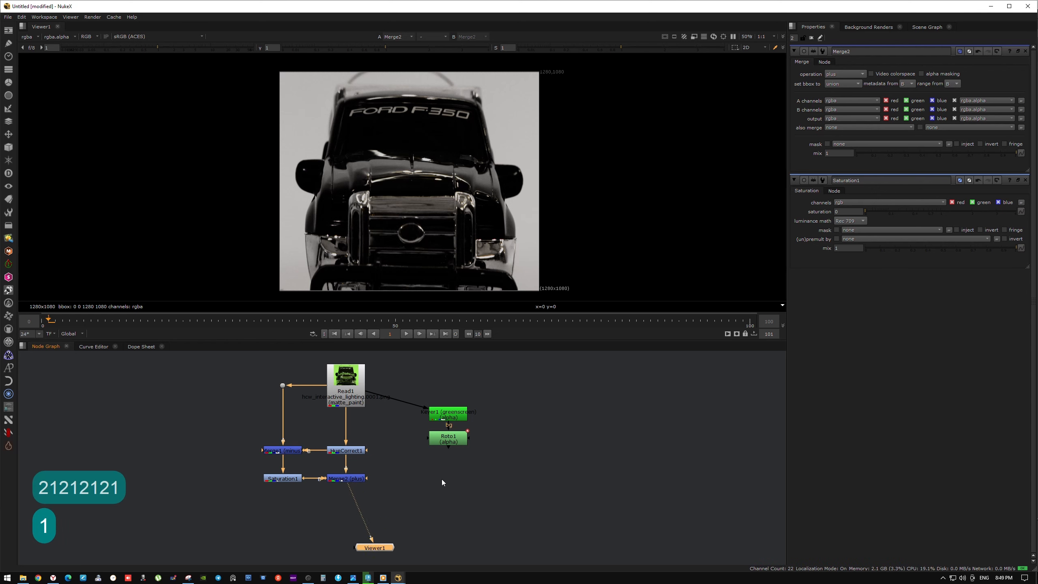
- Add a Copy node after Merge2 with Roto1 as input A, and check its alpha
middle_drag(440, 491, 401, 422)
drag(353, 484, 359, 509)
middle_drag(398, 419, 382, 462)
click(392, 485)
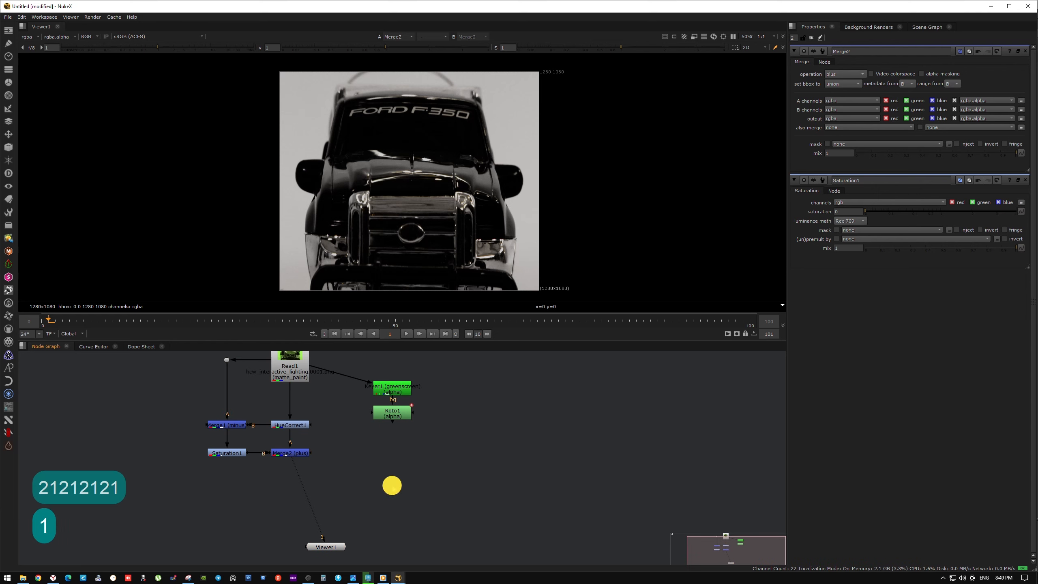
click(302, 452)
key(k)
drag(338, 465, 393, 414)
key(shift+x)
key(a)
key(a)
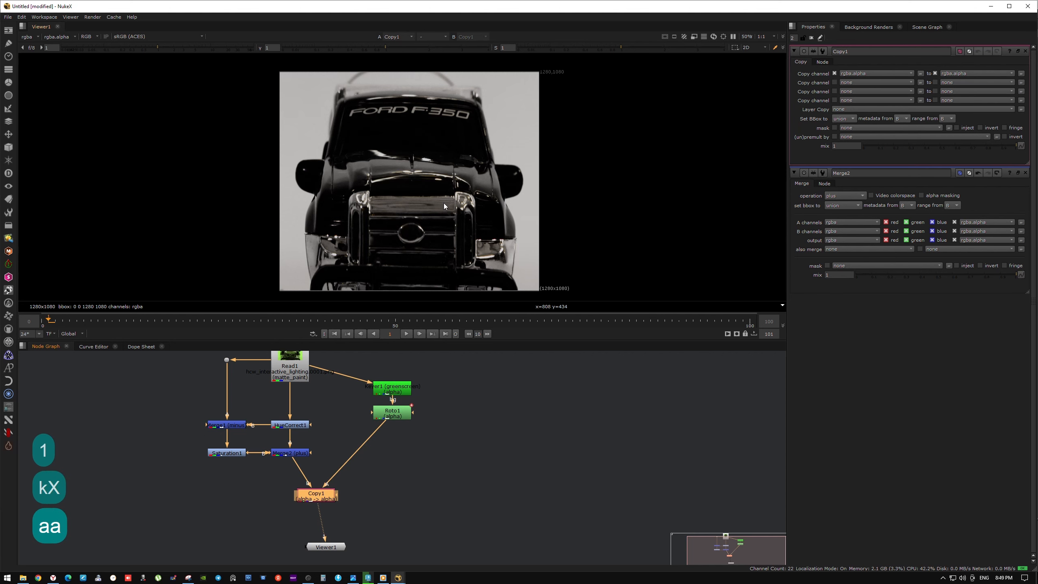
- Spread out the node graph by moving Keyer1 and Roto1 away and aligning the Viewer node below Copy1
click(421, 437)
middle_drag(421, 436, 423, 433)
drag(430, 371, 365, 423)
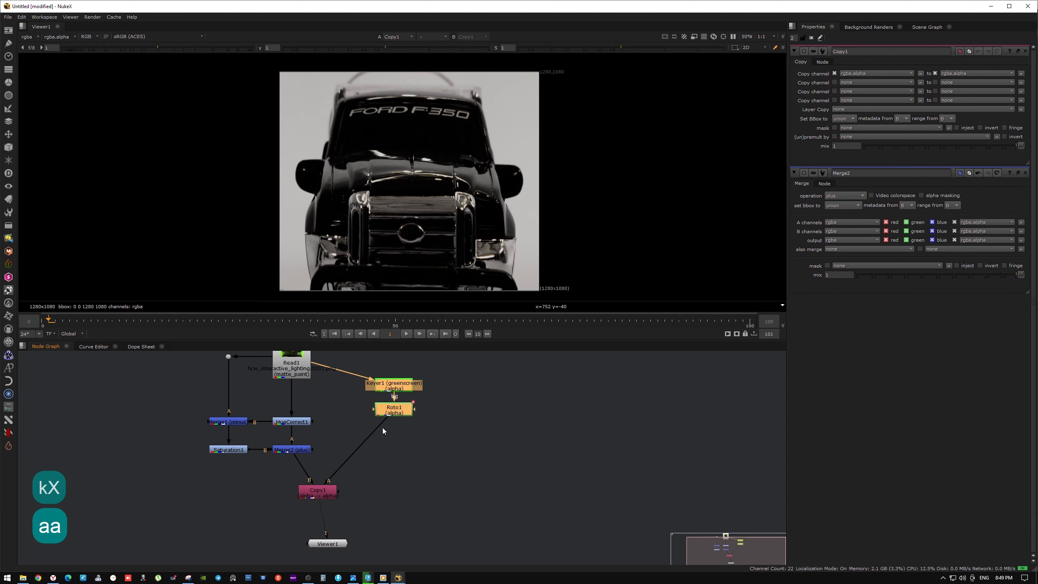
middle_drag(431, 415, 423, 433)
drag(400, 427, 413, 398)
middle_drag(386, 467, 408, 436)
drag(334, 472, 352, 473)
drag(342, 529, 350, 547)
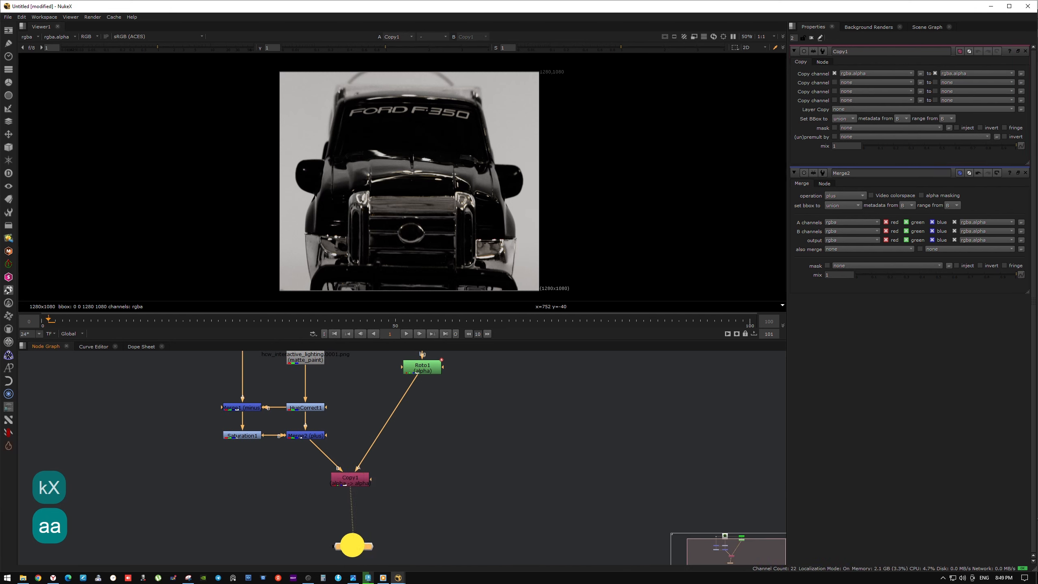
- Add a Premult node below Copy1 and space it neatly between Copy1 and the Viewer node
click(356, 484)
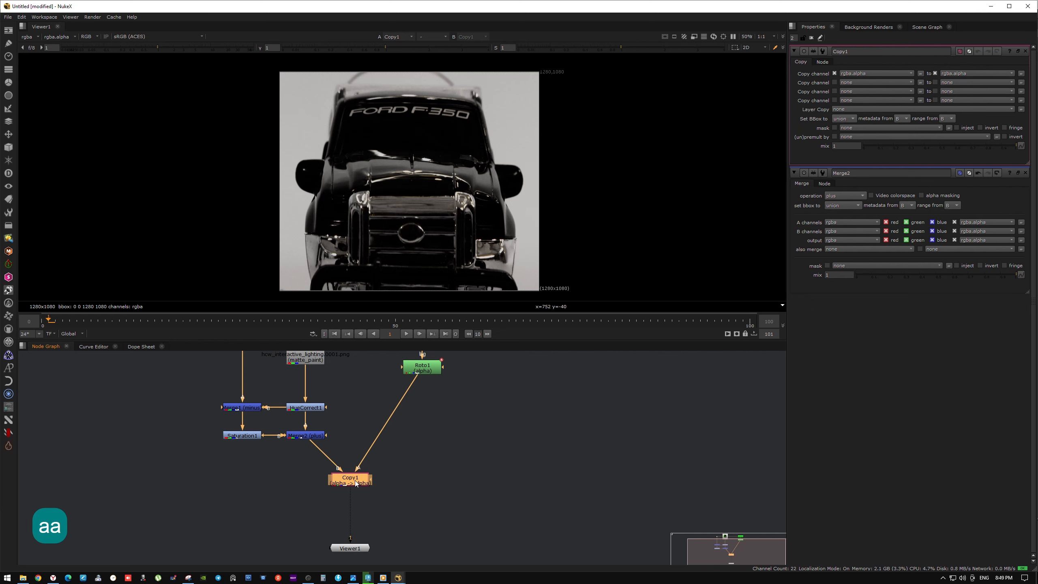
key(Tab)
text(pre)
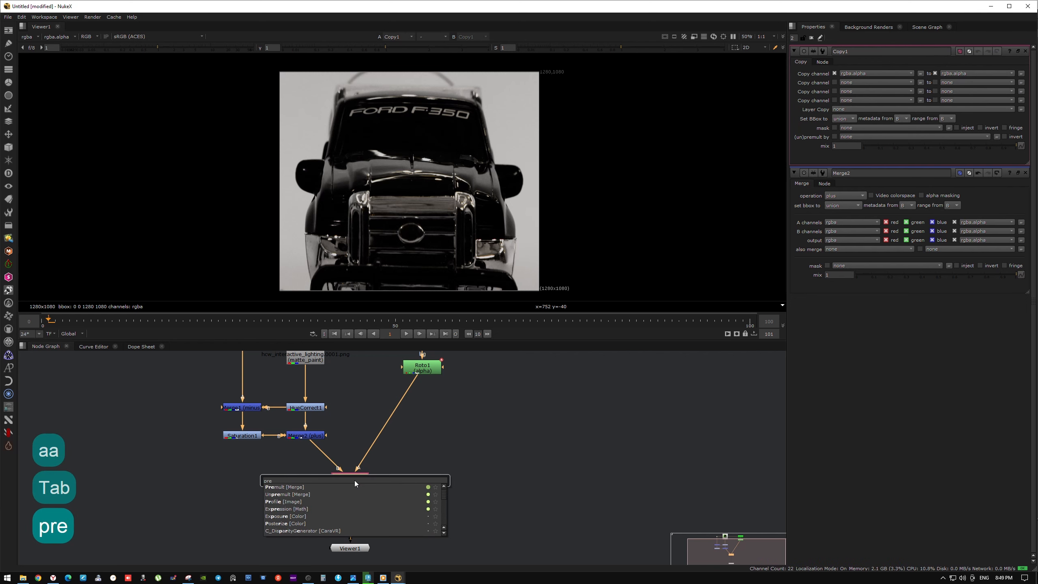
click(311, 486)
click(357, 500)
drag(357, 500, 357, 509)
click(355, 509)
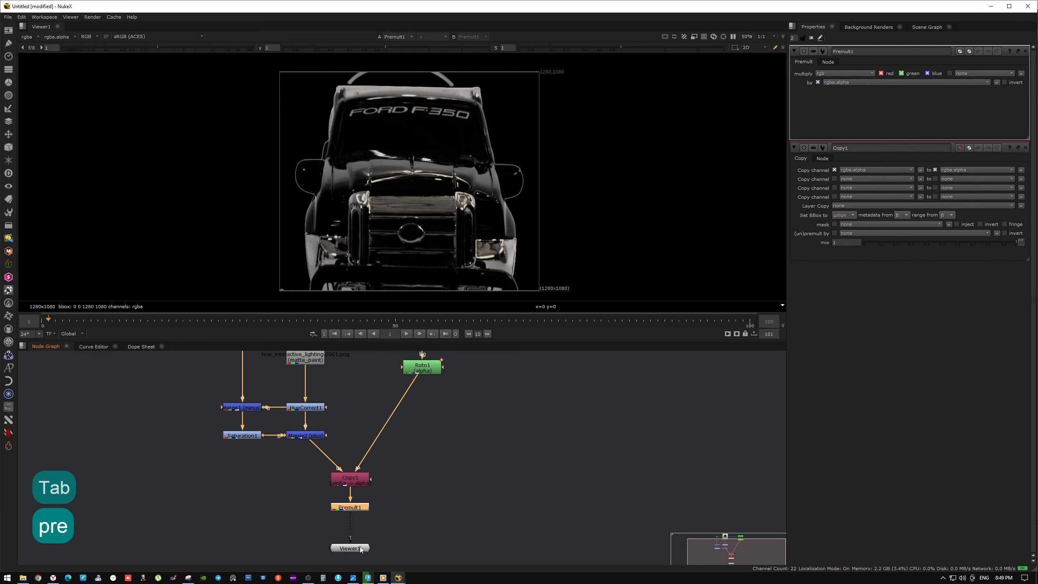
drag(361, 548, 361, 557)
drag(359, 508, 359, 501)
click(398, 521)
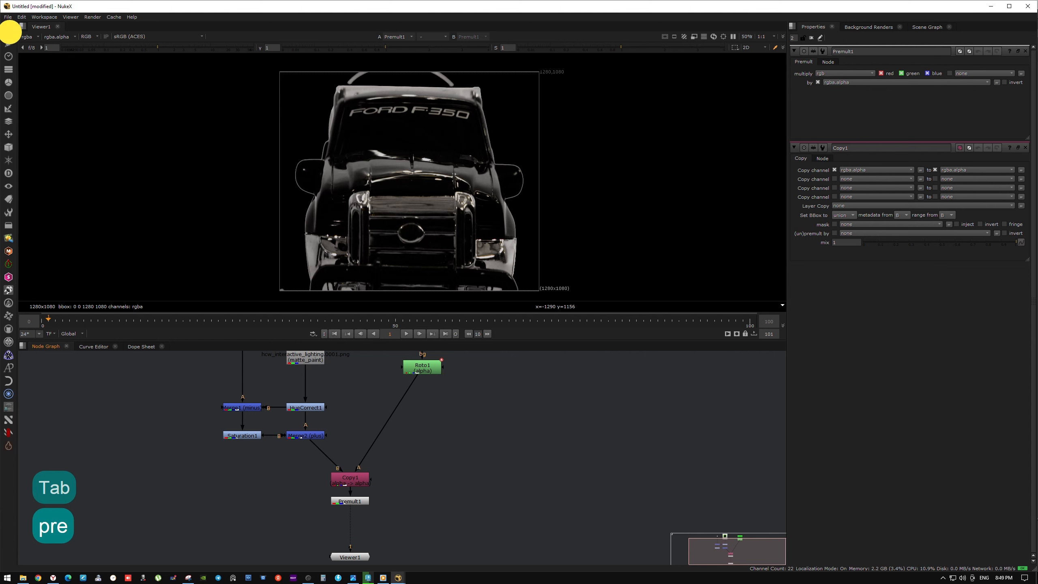
- Add a CheckerBoard node and place it in the empty area beside Copy1
click(9, 33)
click(55, 101)
drag(398, 518, 217, 482)
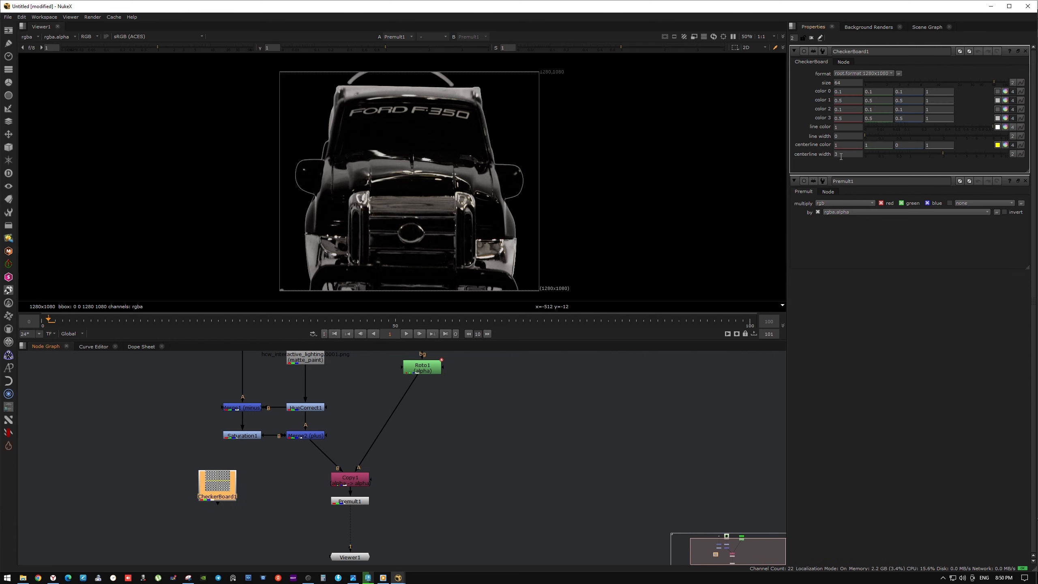
- Insert a Merge (over) node between Premult1 and Viewer1, with Premult1 as input A and the checkerboard as input B
key(m)
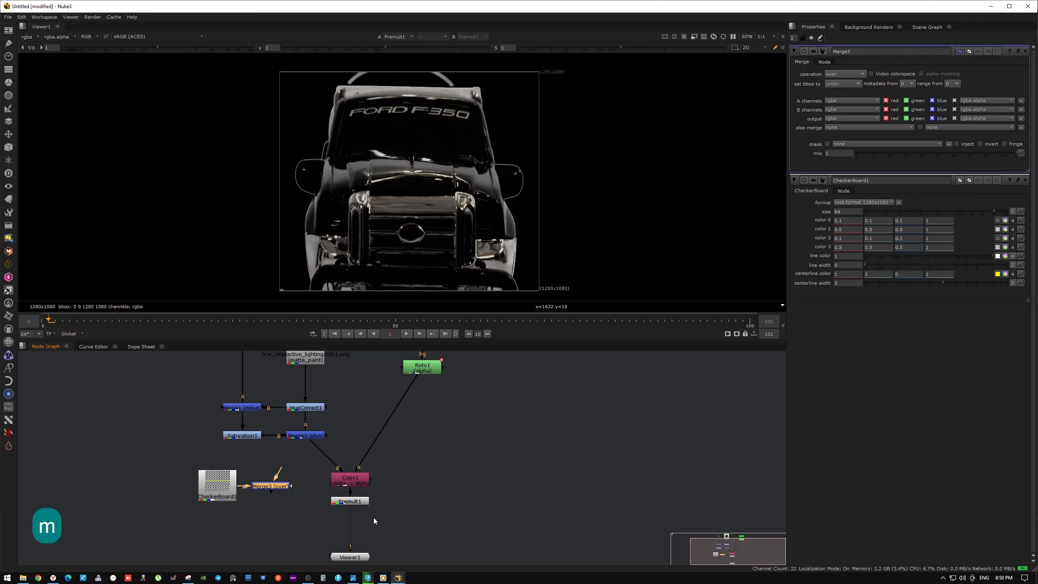
drag(277, 490, 348, 500)
key(shift+x)
key(1)
drag(285, 534, 366, 526)
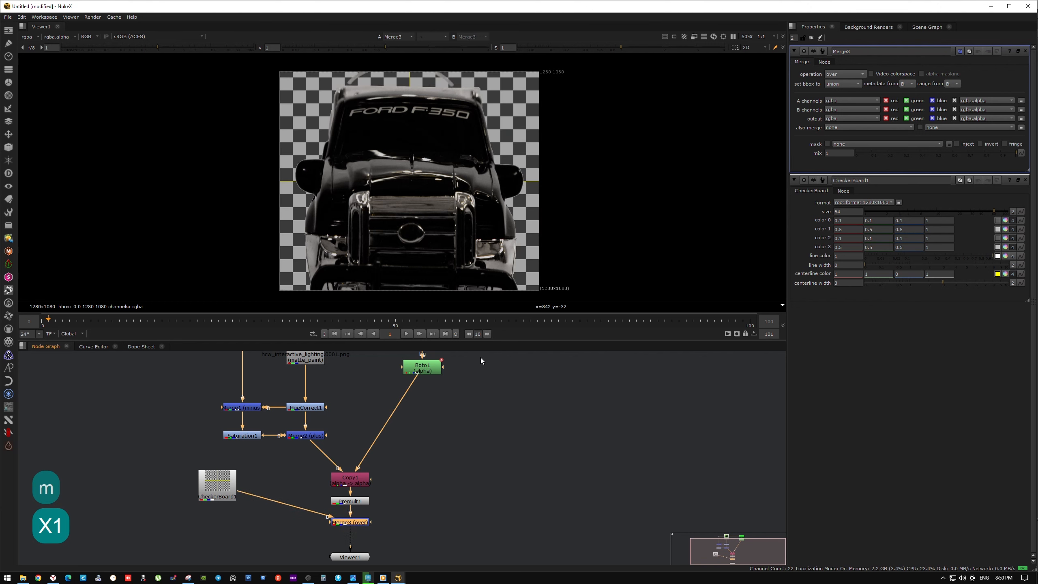
- Add an Erode (filter) node between Roto1 and Copy1
middle_drag(481, 357, 465, 387)
click(412, 397)
key(Tab)
text(erod)
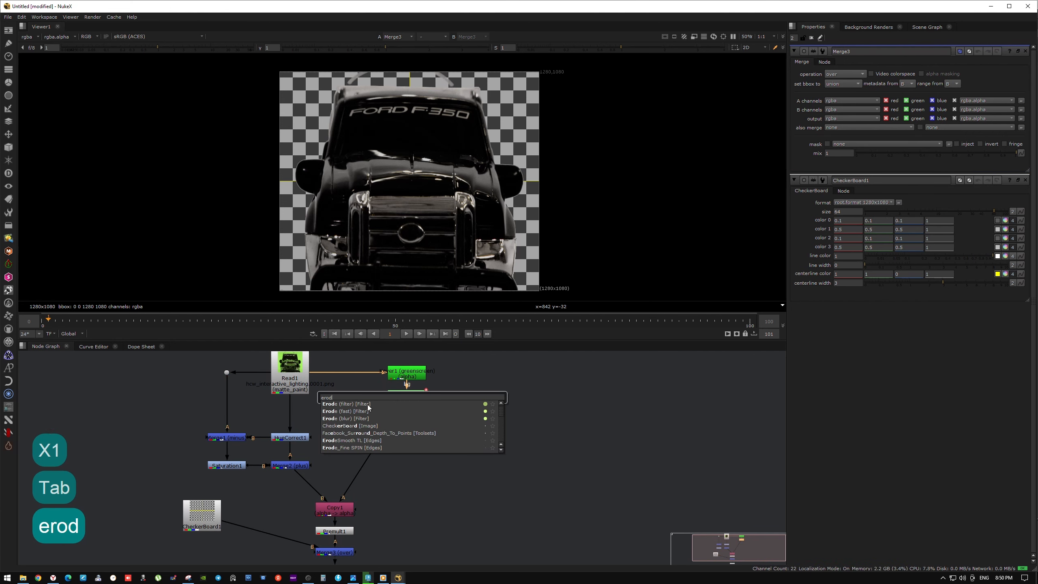
click(386, 404)
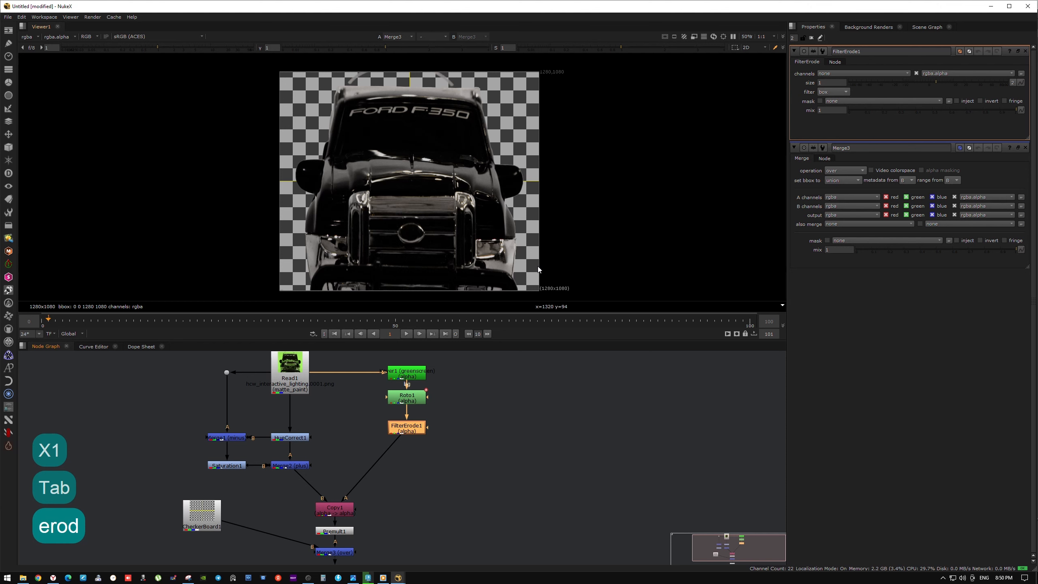
- Disable CheckerBoard1 and view the alpha channel of the truck matte
key(a)
key(a)
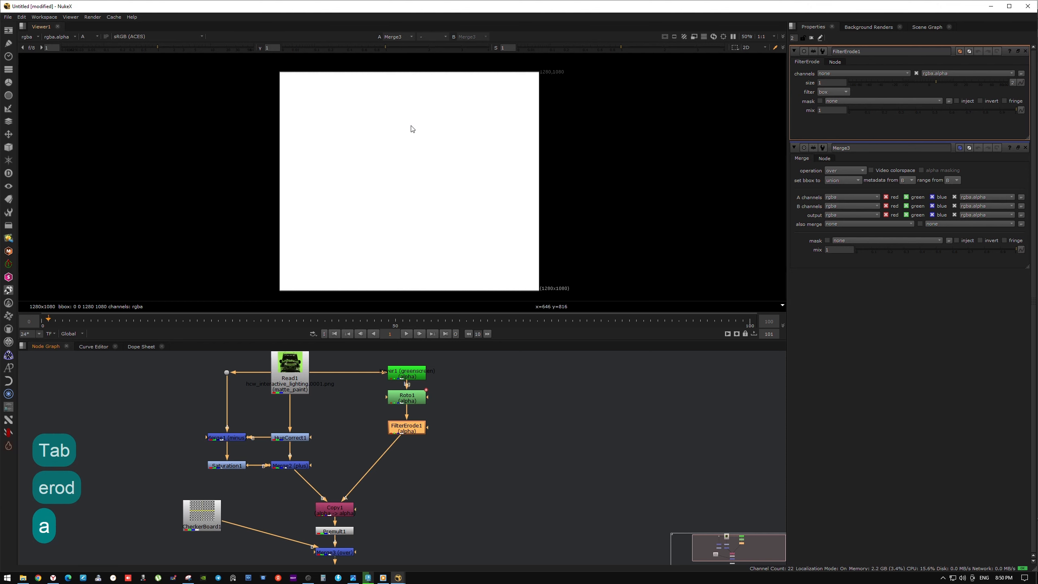
click(202, 514)
key(d)
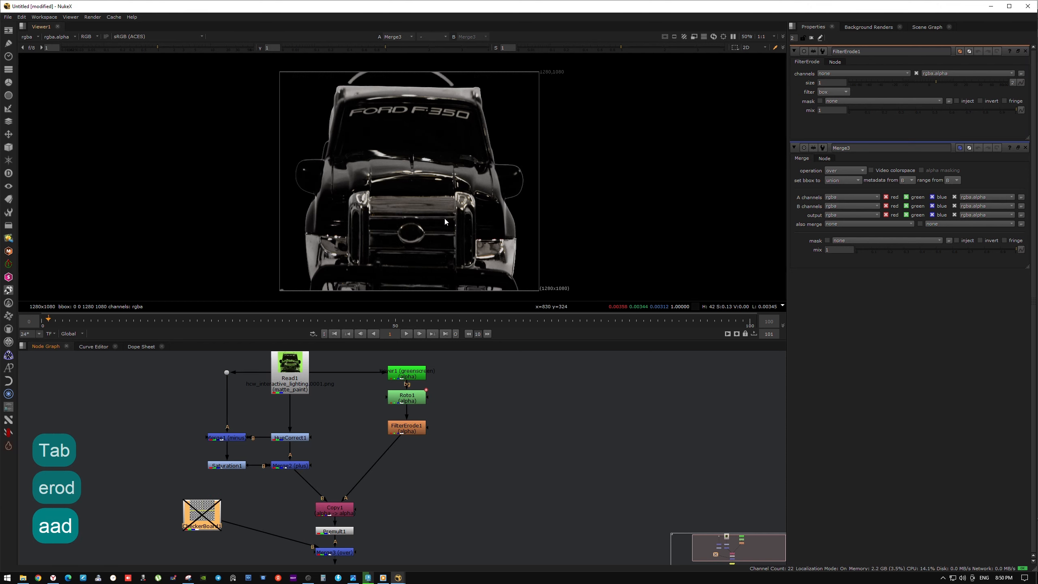
key(a)
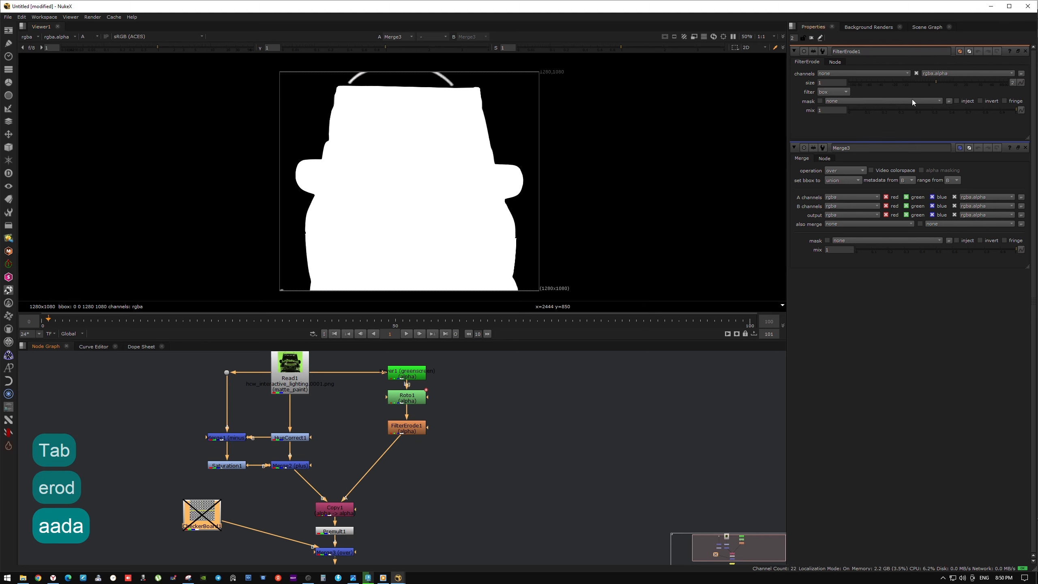
- Set the FilterErode1 size to 2 and return the viewer to the full-colour image
click(939, 82)
drag(939, 82, 933, 84)
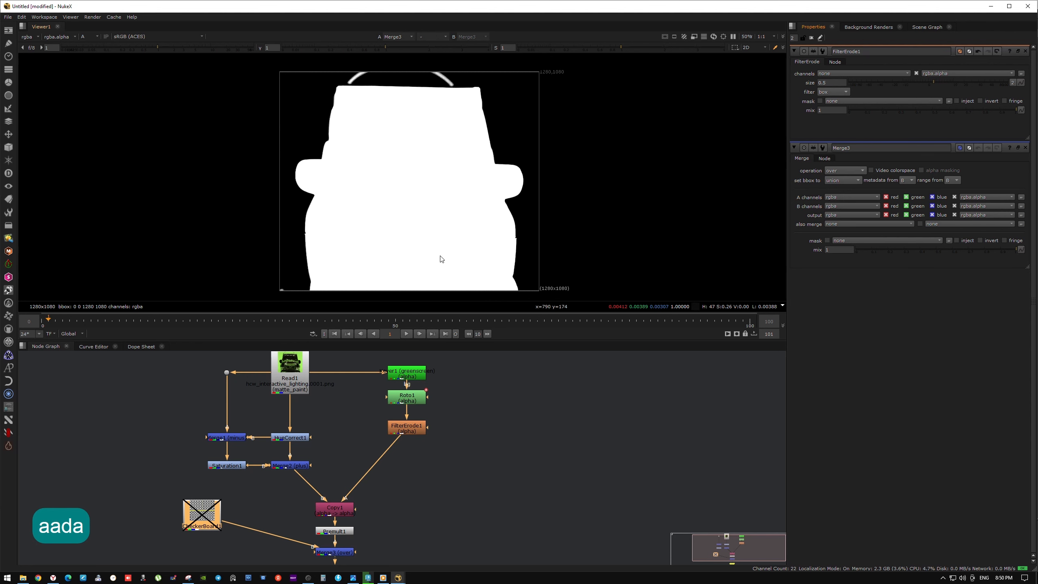
key(a)
drag(934, 84, 937, 89)
- Add a Blur node after FilterErode1 and set its size to 0.9
middle_drag(480, 456, 489, 407)
click(424, 378)
key(b)
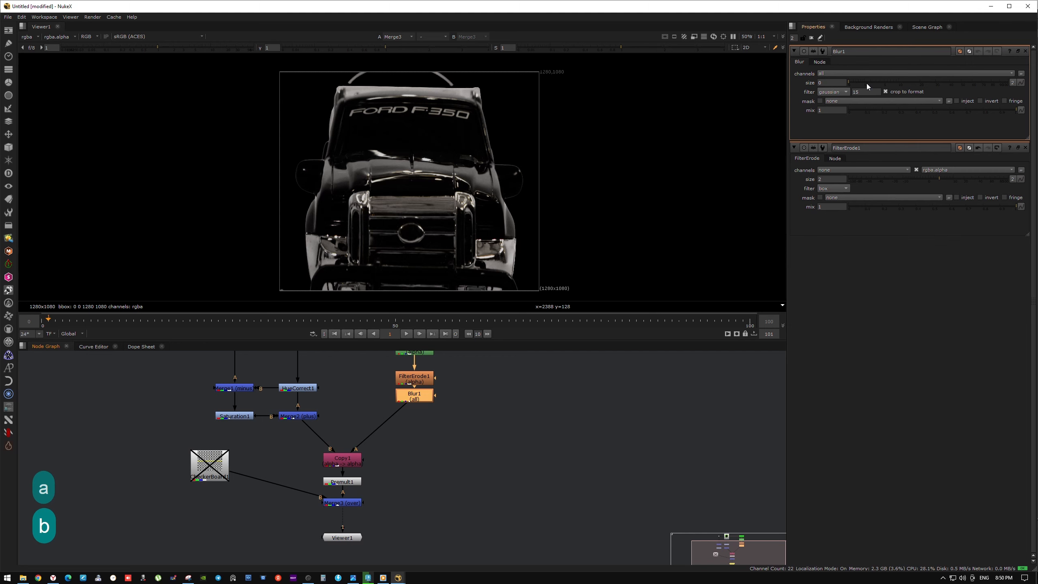
drag(850, 84, 863, 84)
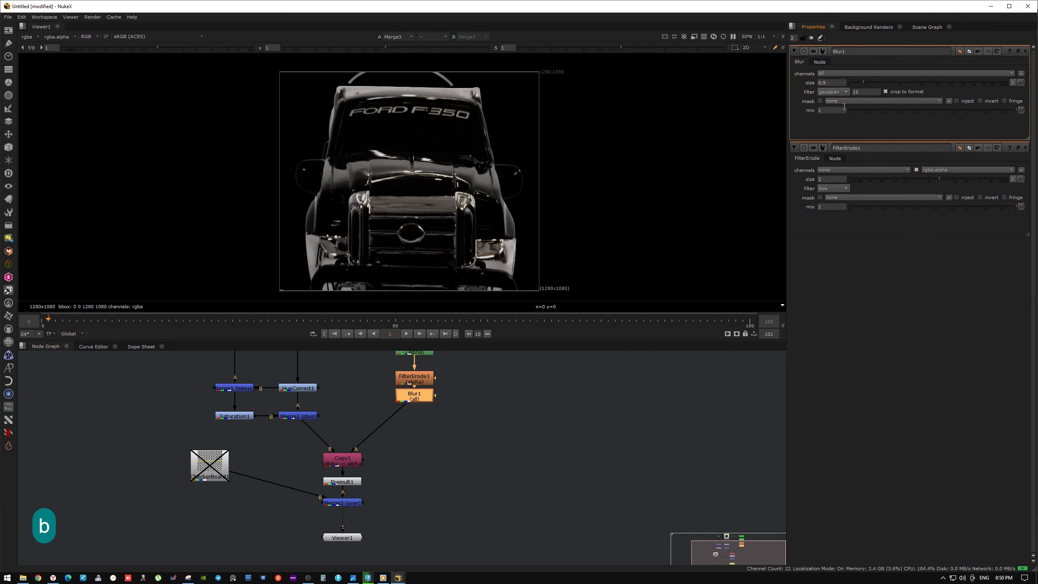
- Compare the truck's edges with FilterErode1 and Blur1 toggled off and on, leaving both enabled
drag(459, 370, 378, 416)
key(d)
key(d)
key(d)
key(d)
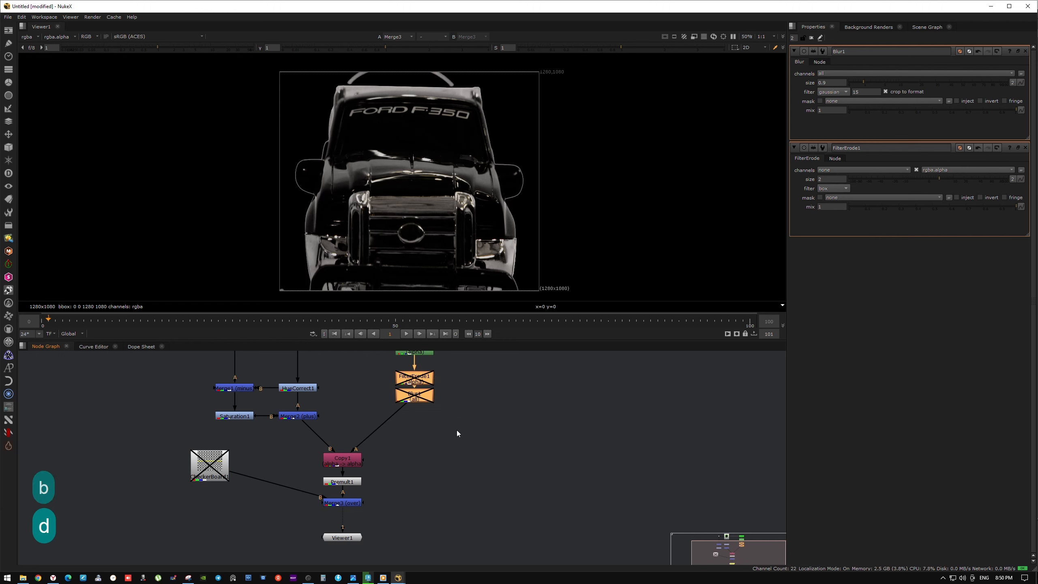
key(d)
key(d)
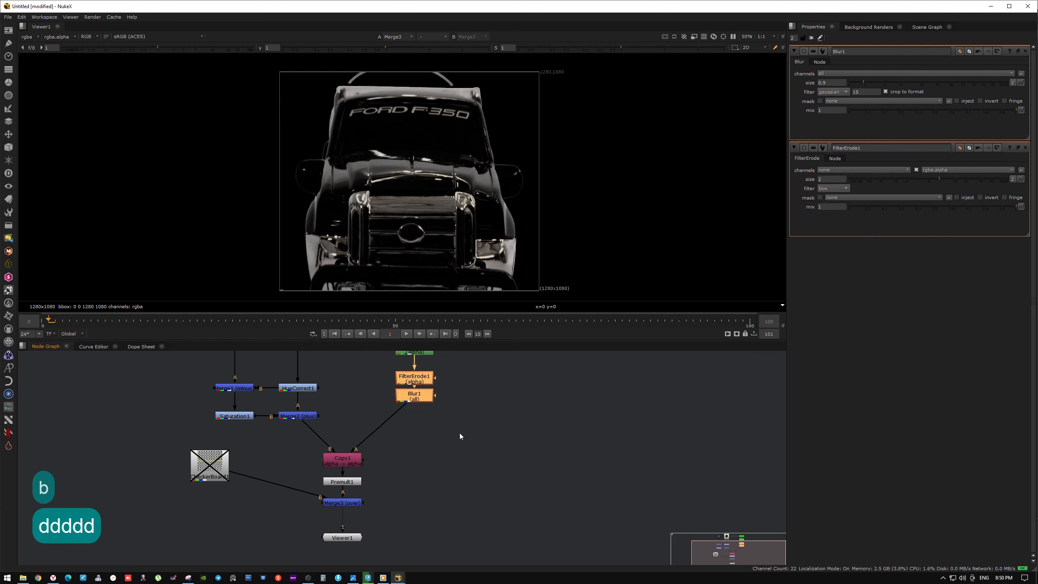
- Re-enable CheckerBoard1 and check the keyed truck over the checkerboard in the viewer
middle_drag(491, 413, 486, 423)
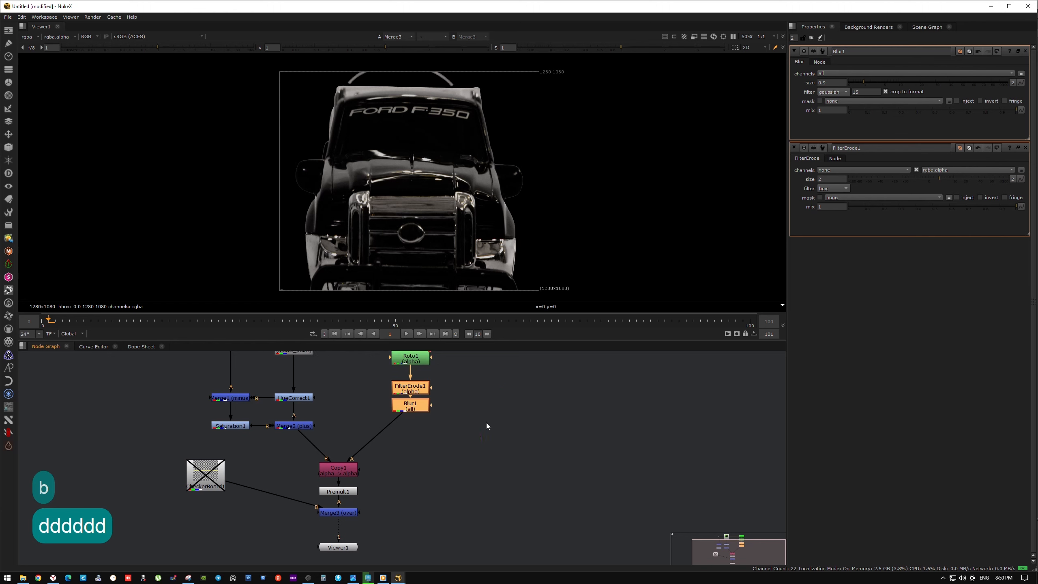
click(209, 485)
key(d)
click(339, 547)
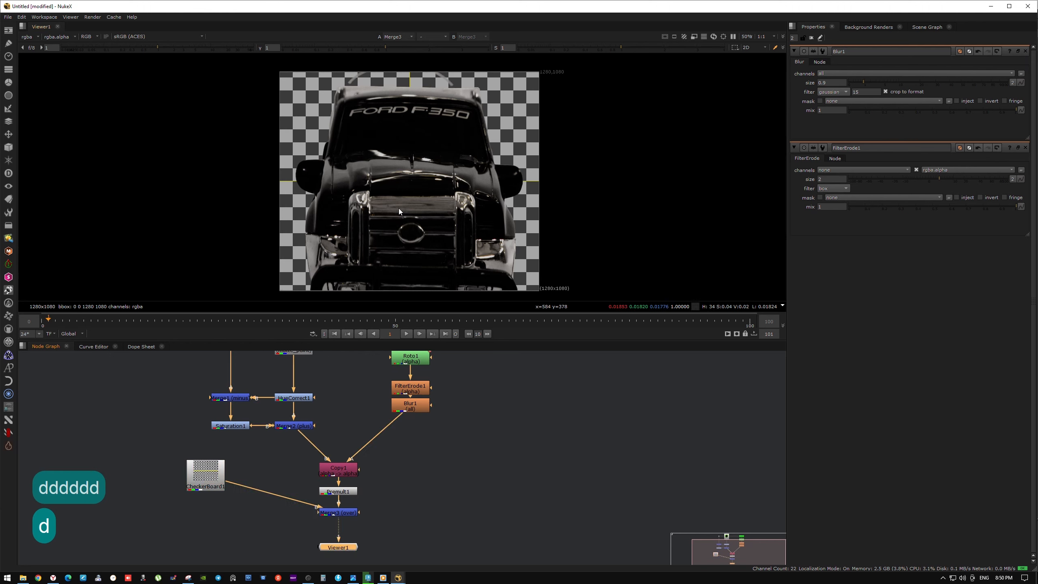
middle_drag(406, 203, 399, 198)
click(555, 472)
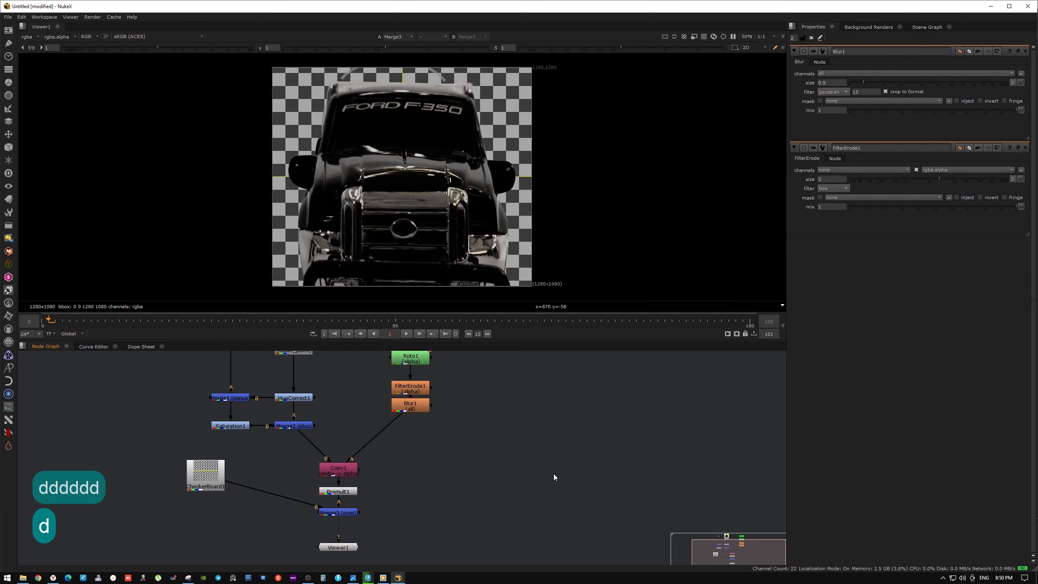
- Move CheckerBoard1 level with Merge3 so its connection runs straight into the merge
scroll(553, 474, down, 1)
middle_drag(536, 440, 492, 446)
drag(216, 493, 216, 515)
middle_drag(266, 478, 292, 472)
drag(224, 498, 262, 507)
click(436, 496)
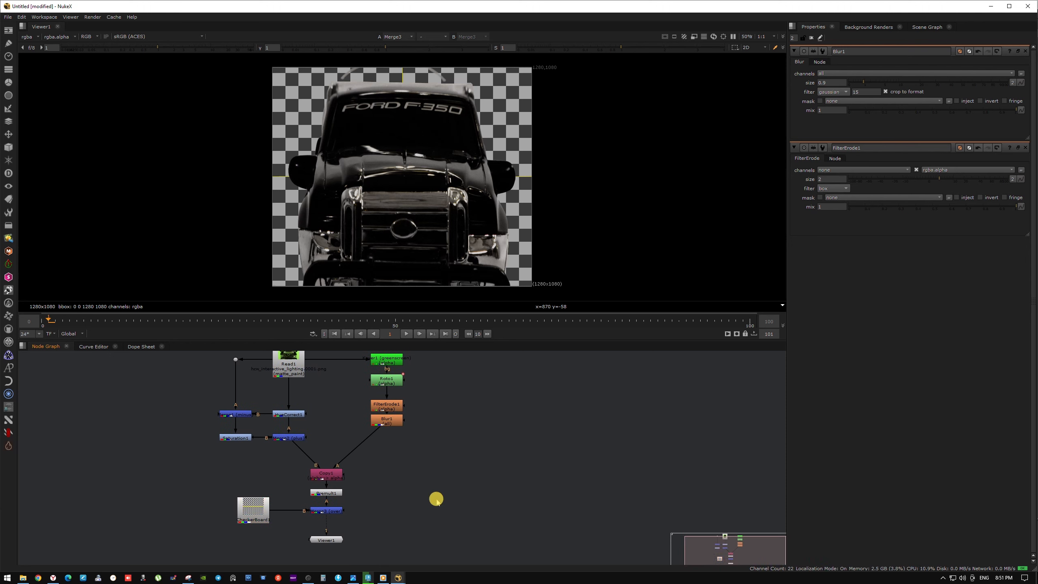
- Compare the truck with the four despill nodes toggled off and on, leaving them enabled
middle_drag(430, 468, 505, 486)
scroll(388, 459, down, 1)
drag(211, 419, 327, 456)
key(d)
key(d)
key(d)
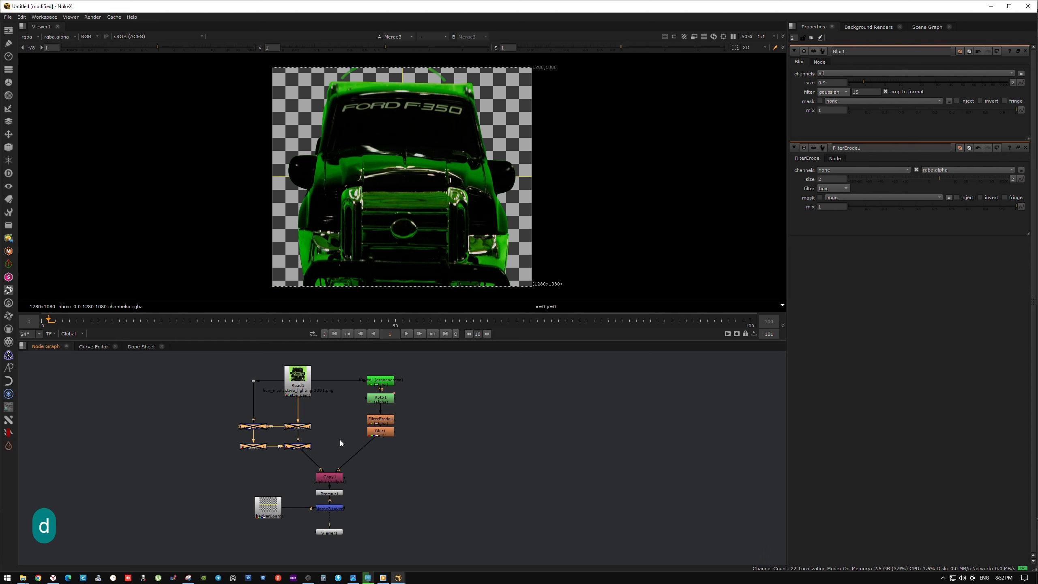
key(d)
key(d)
key(d)
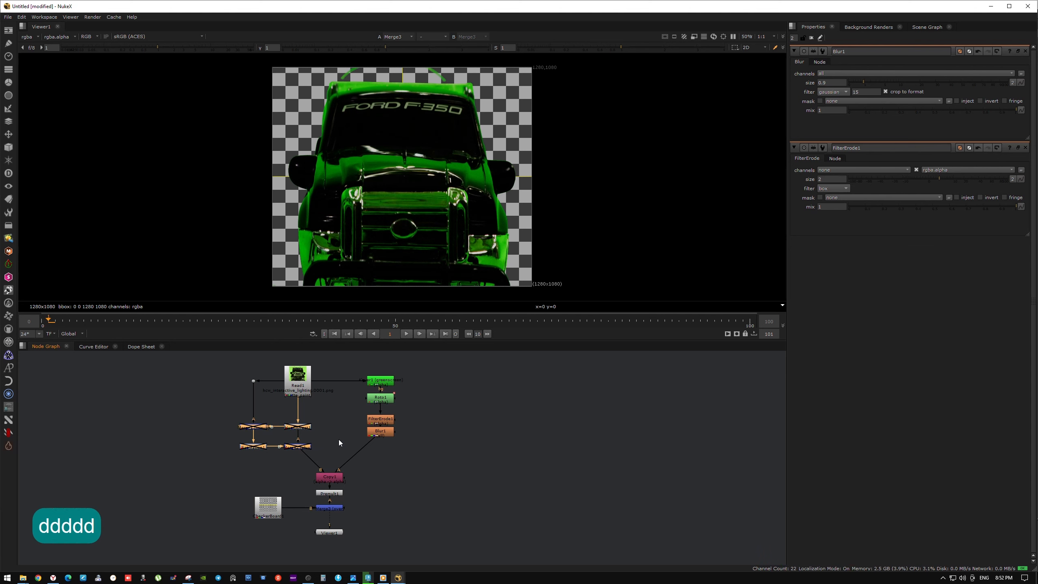
- Add a Backdrop around the four despill nodes and move the group aside, away from the main node column
middle_drag(341, 440, 407, 439)
scroll(405, 440, up, 1)
drag(237, 401, 381, 459)
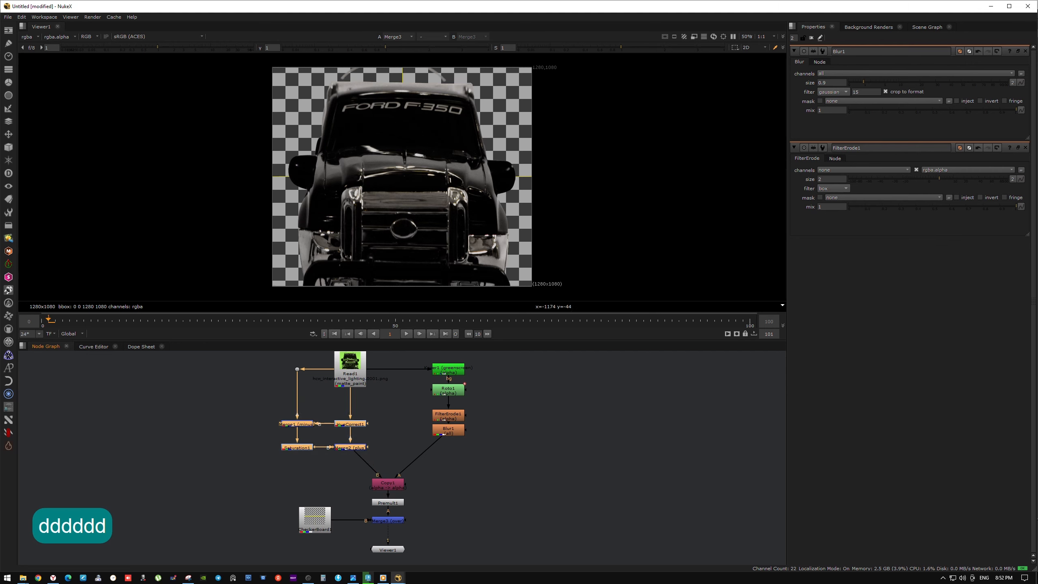
click(9, 213)
click(8, 225)
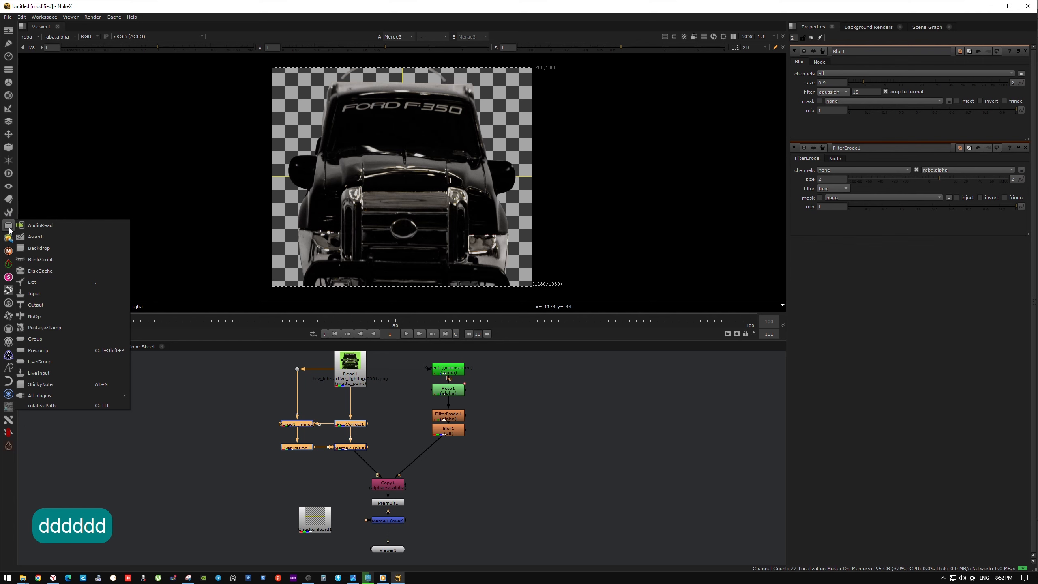
click(34, 248)
drag(307, 391, 255, 398)
- Label the backdrop around the despill nodes "Despil"
double_click(255, 399)
click(855, 78)
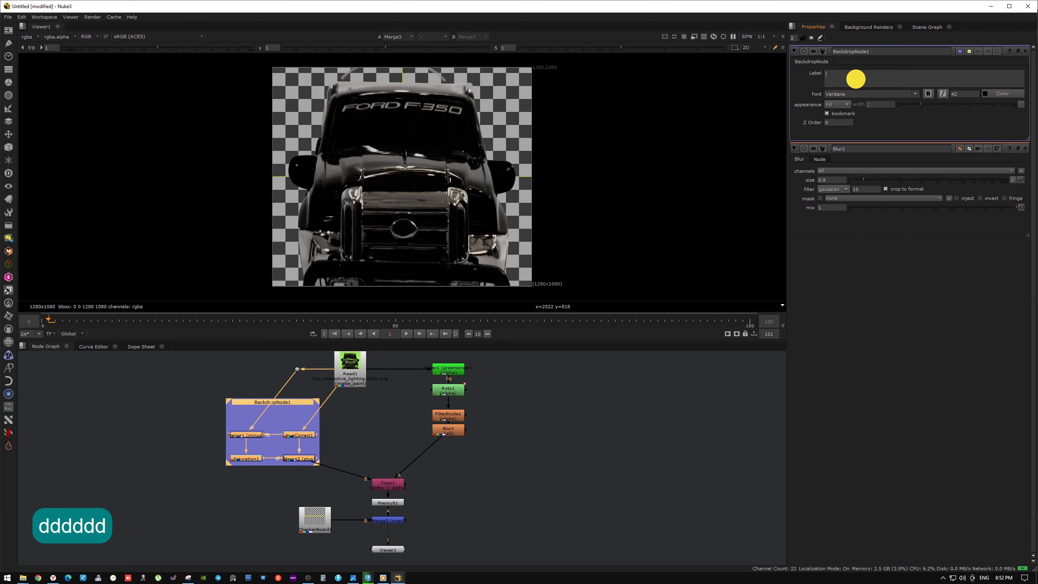
text(Despil)
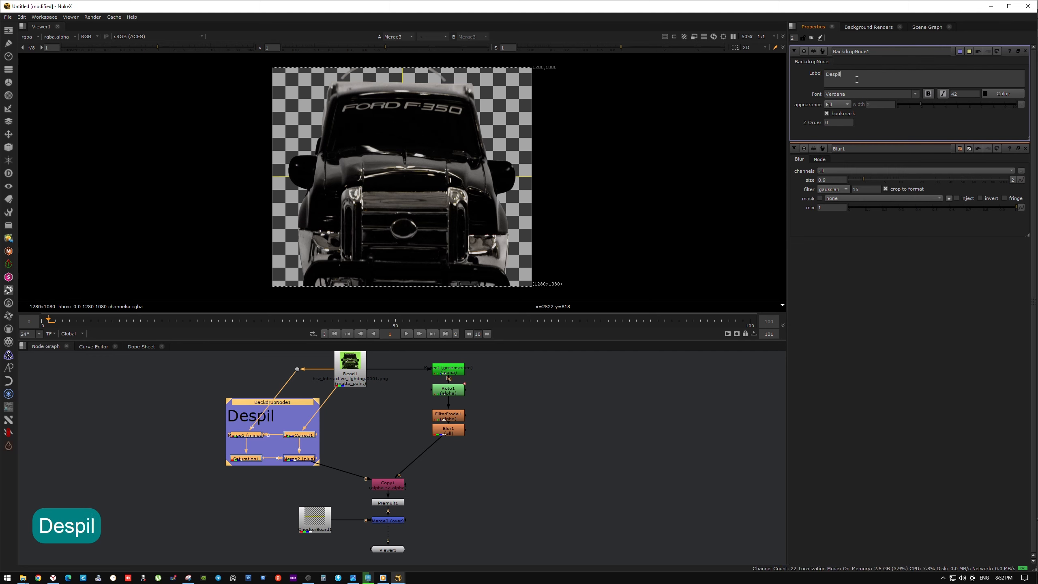
middle_drag(540, 413, 536, 440)
click(478, 472)
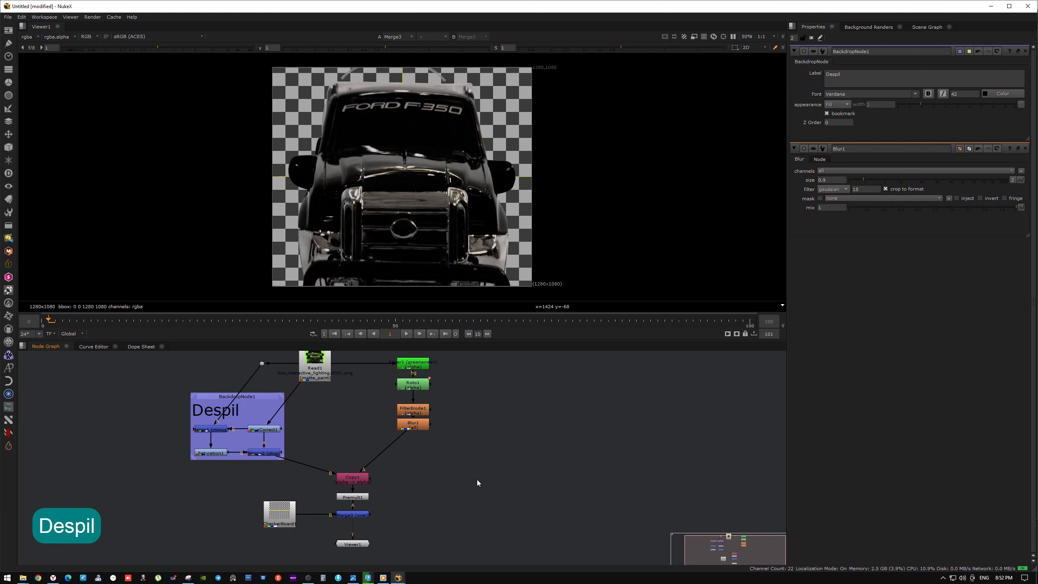